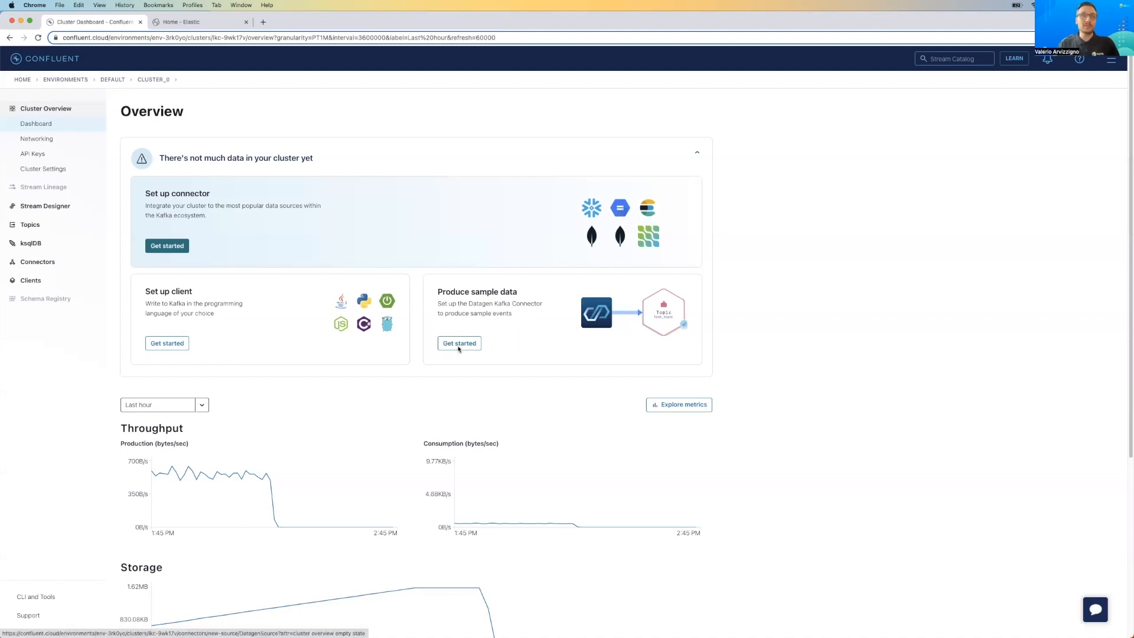
# Start setting up sample data production with the Datagen Source connector and create a new topic named topic_to_elastic with default settings.
pyautogui.click(458, 347)
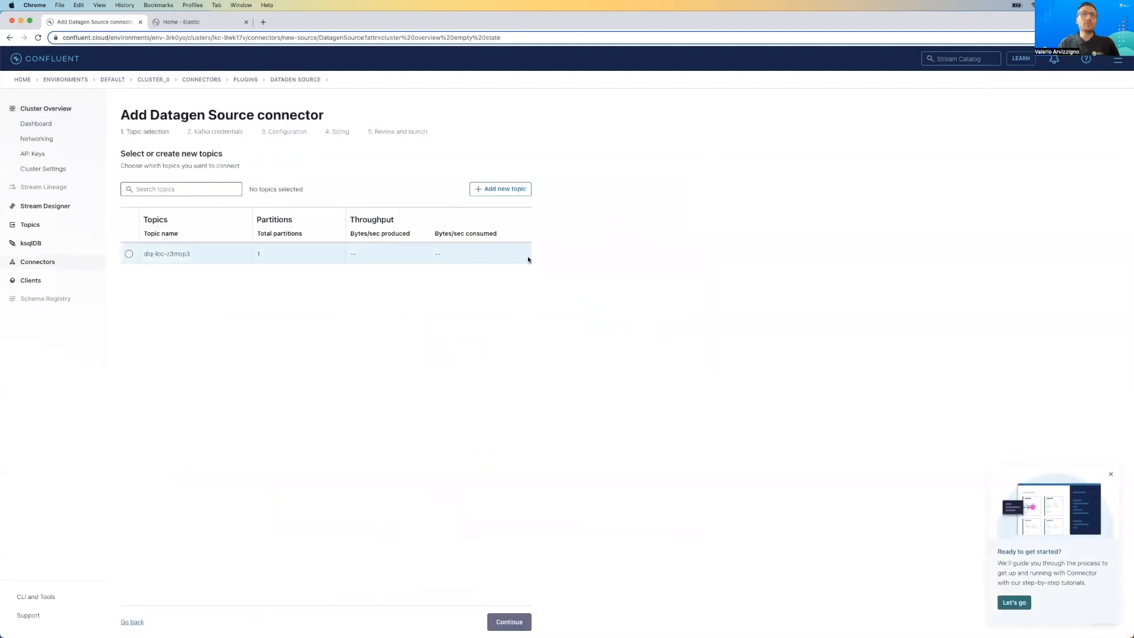
pyautogui.click(487, 195)
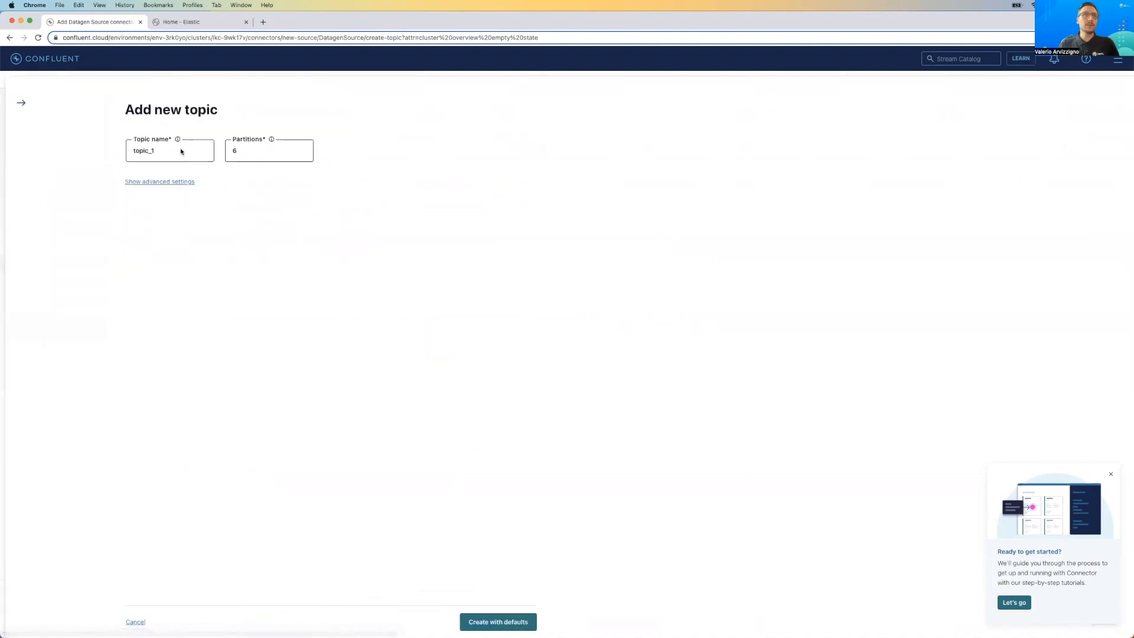
pyautogui.moveTo(170, 151); pyautogui.dragTo(123, 153)
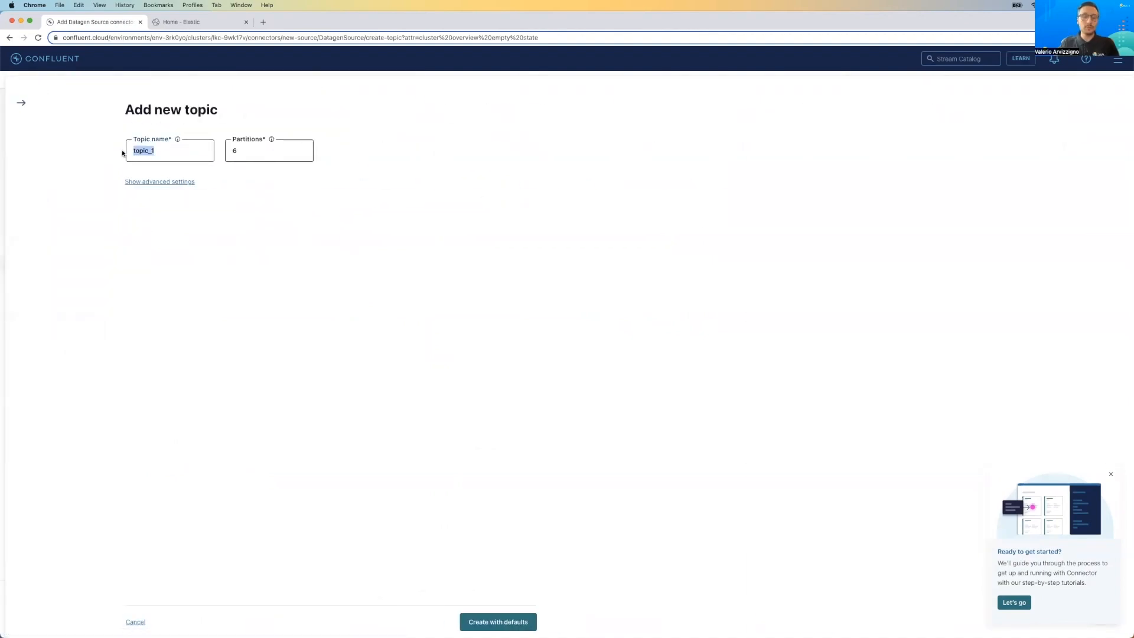
pyautogui.write('topicc')
pyautogui.press('BackSpace')
pyautogui.write('_to_elastic')
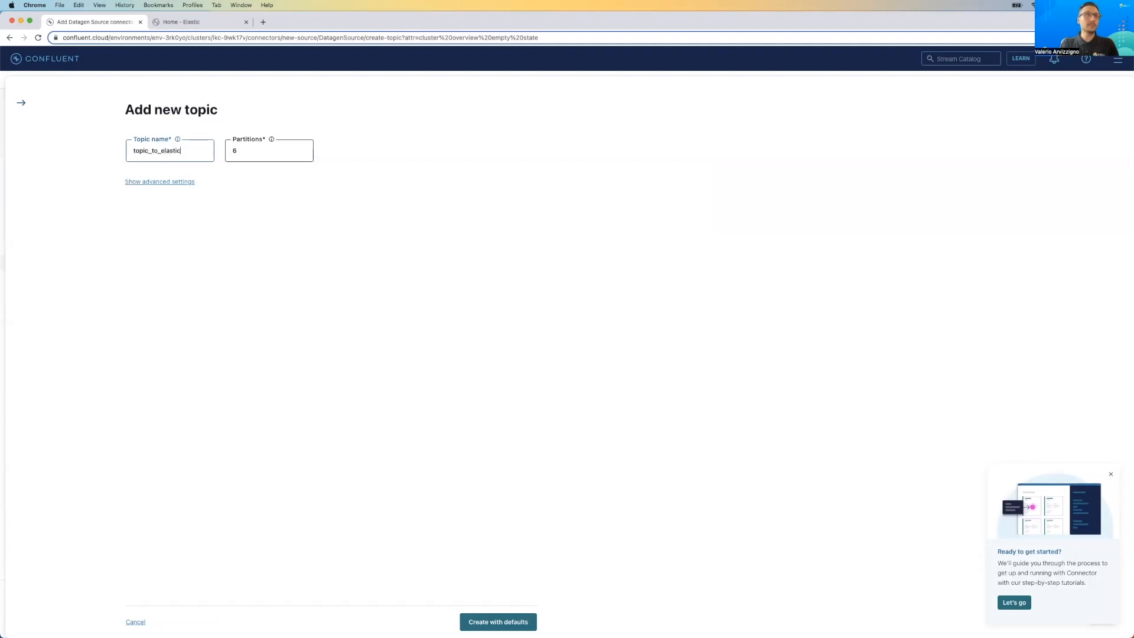
pyautogui.click(497, 621)
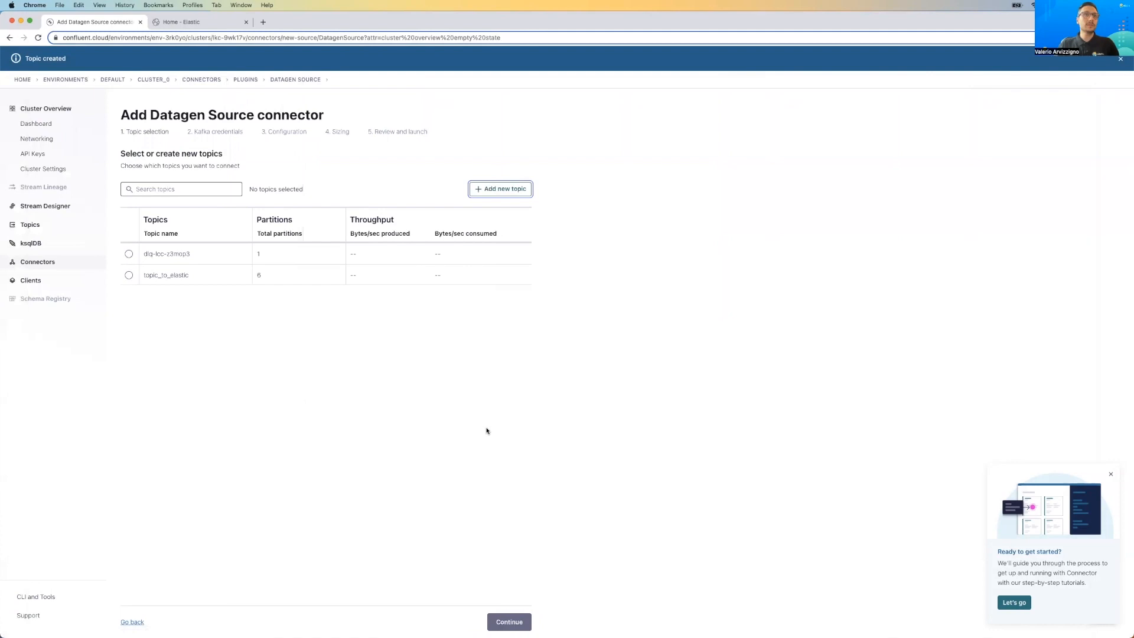
# Choose topic_to_elastic for the Datagen Source connector and generate and download a global-access API key.
pyautogui.click(129, 276)
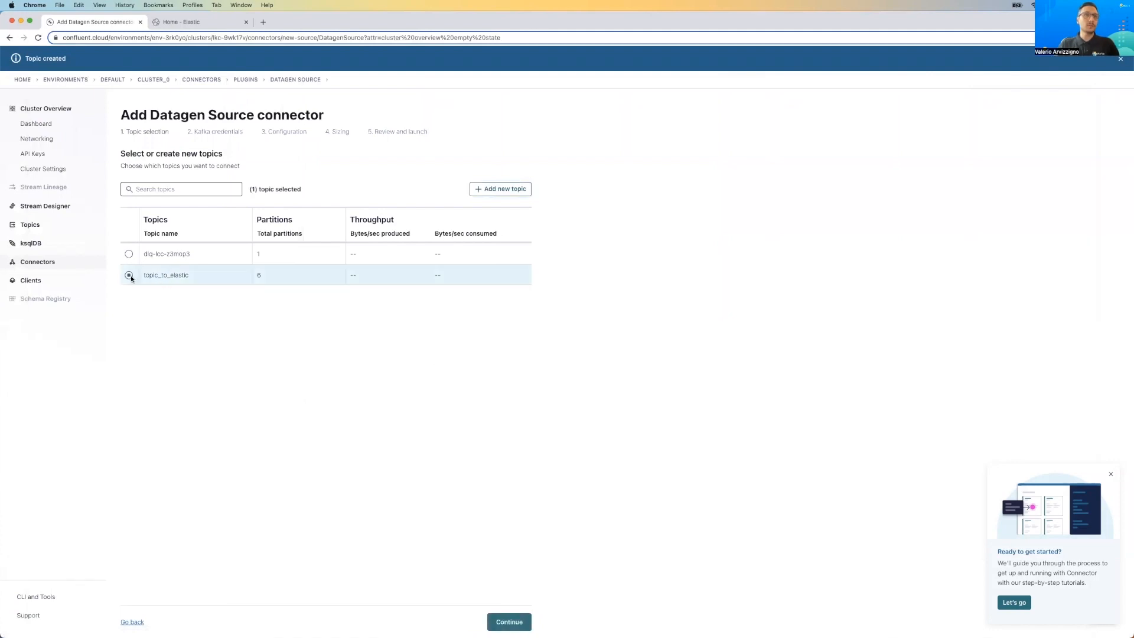
pyautogui.click(509, 622)
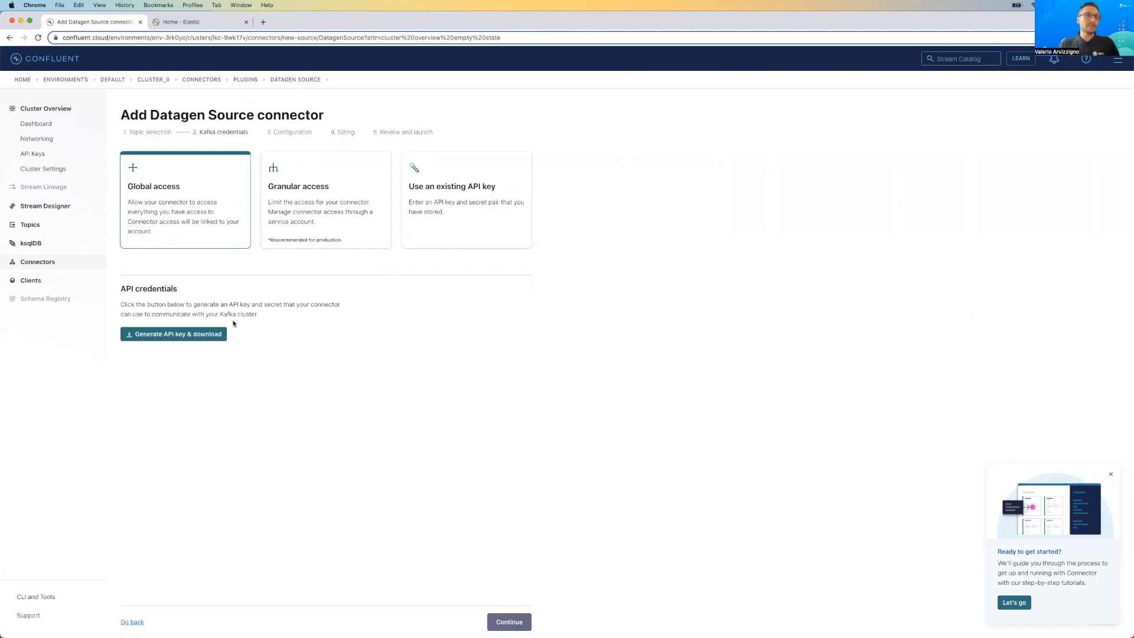
pyautogui.click(161, 334)
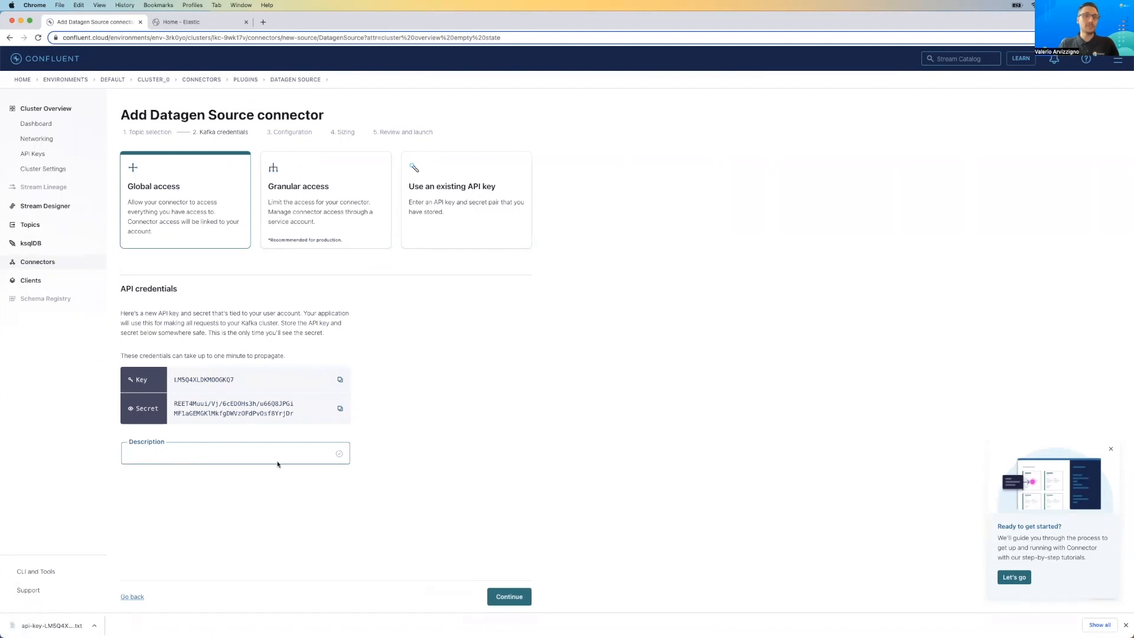
pyautogui.click(506, 596)
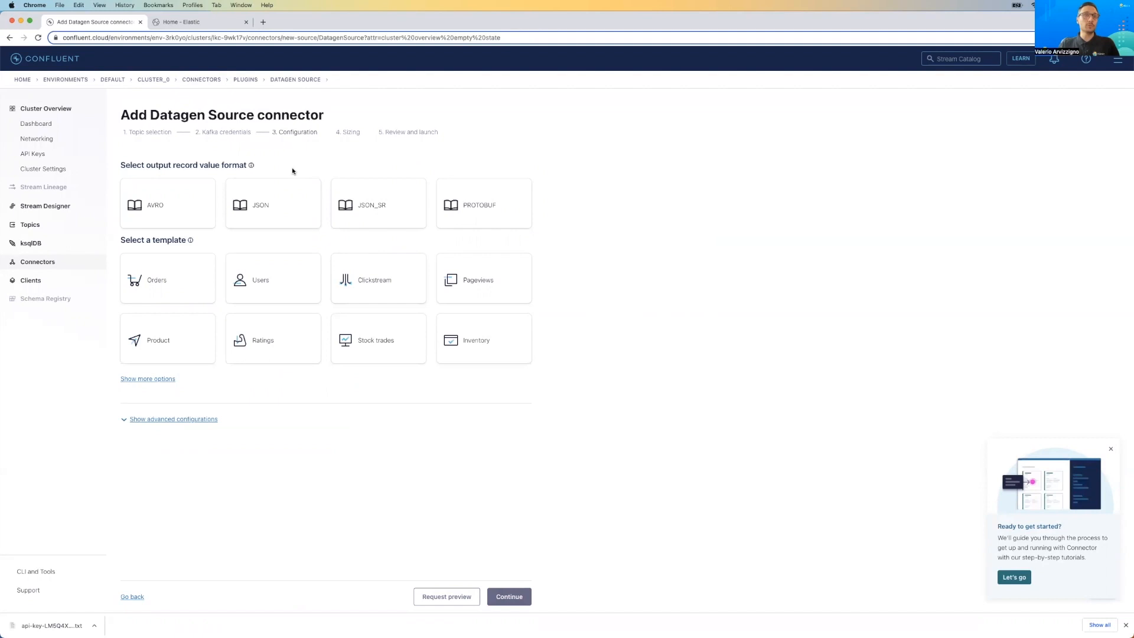
# Configure the Datagen Source connector with JSON as the output record value format and the Orders template.
pyautogui.click(269, 204)
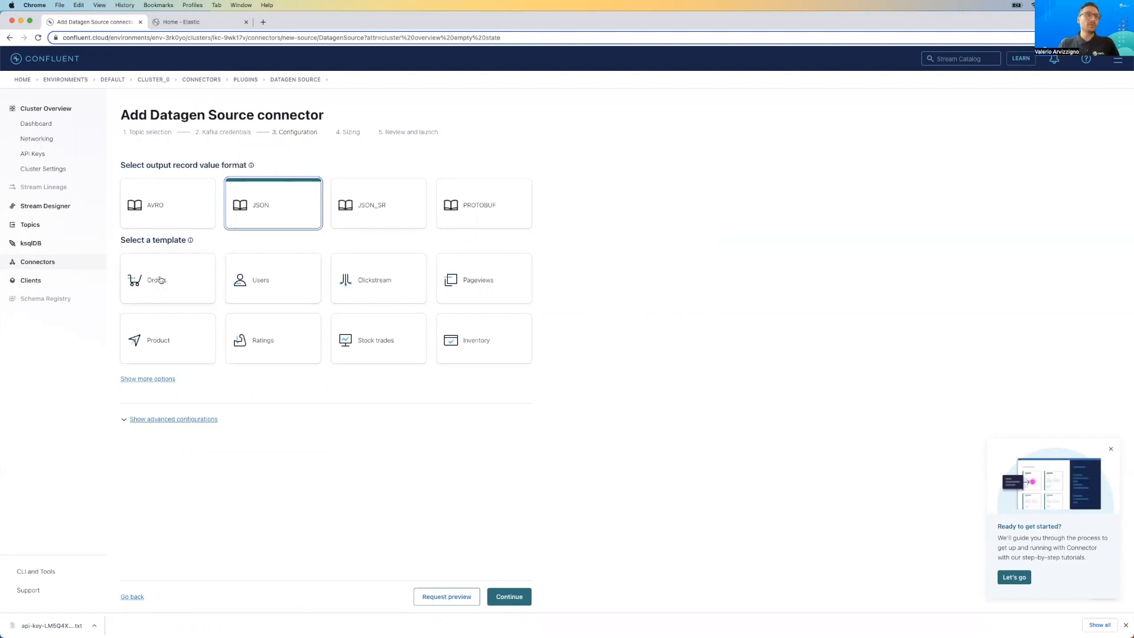
pyautogui.click(160, 280)
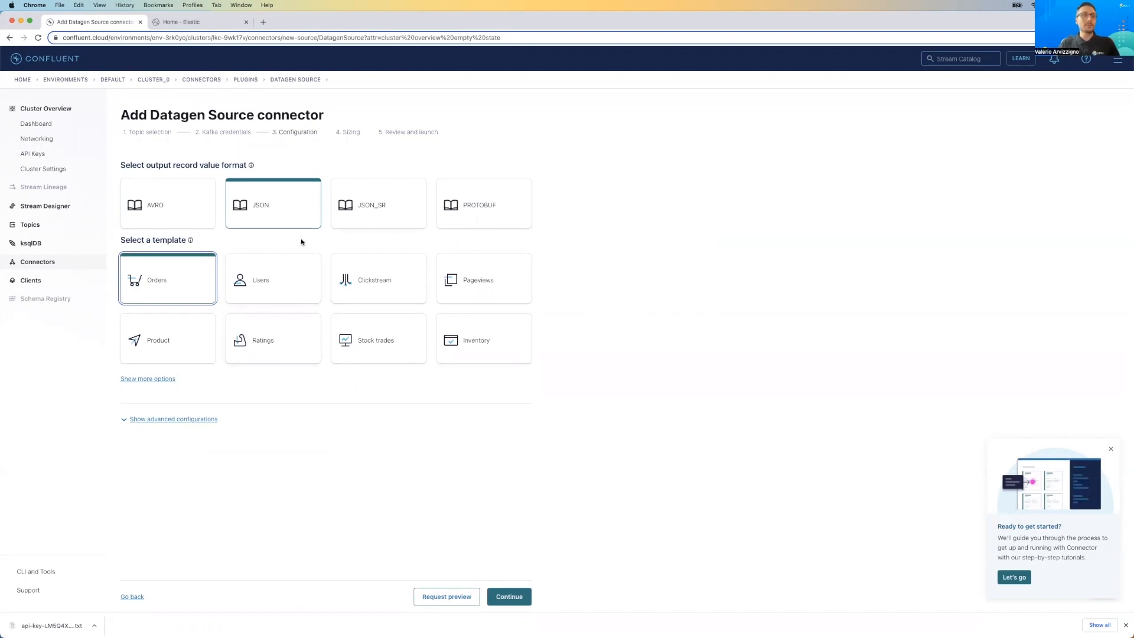
pyautogui.click(509, 595)
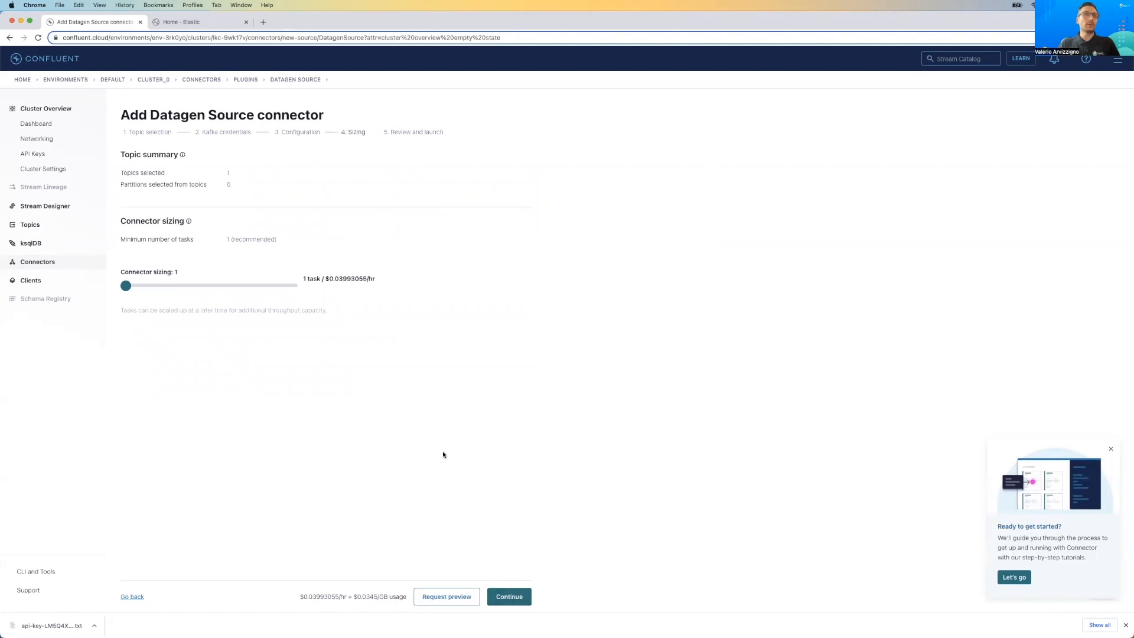
# Launch the Datagen Source connector with the default sizing and name, declining browser notifications, and open its overview.
pyautogui.click(518, 598)
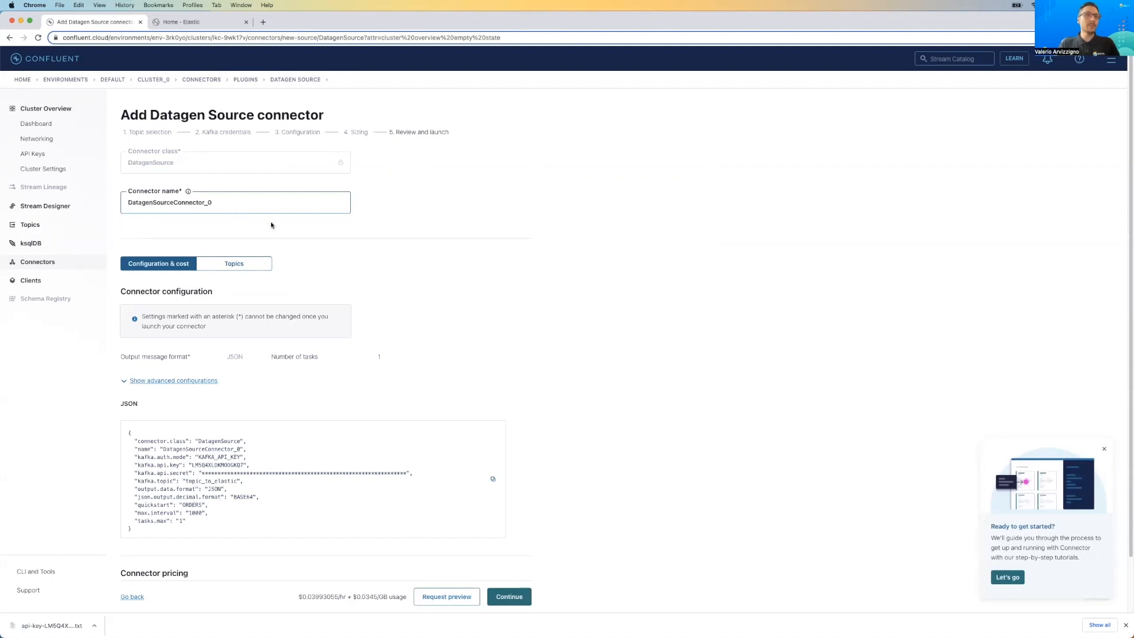
pyautogui.click(522, 597)
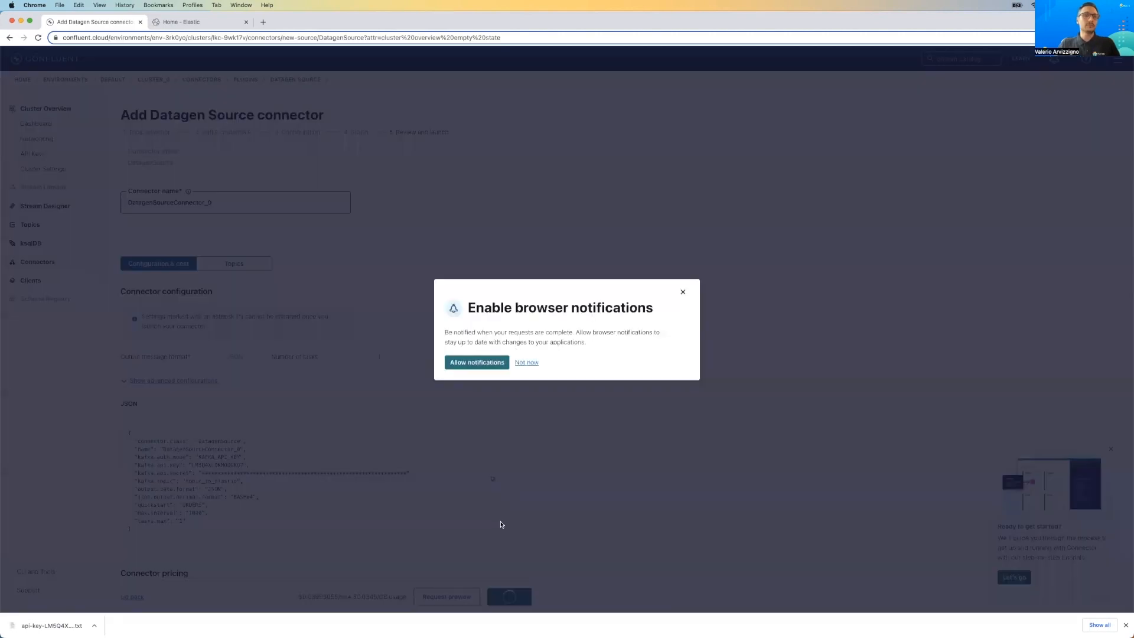
pyautogui.click(535, 362)
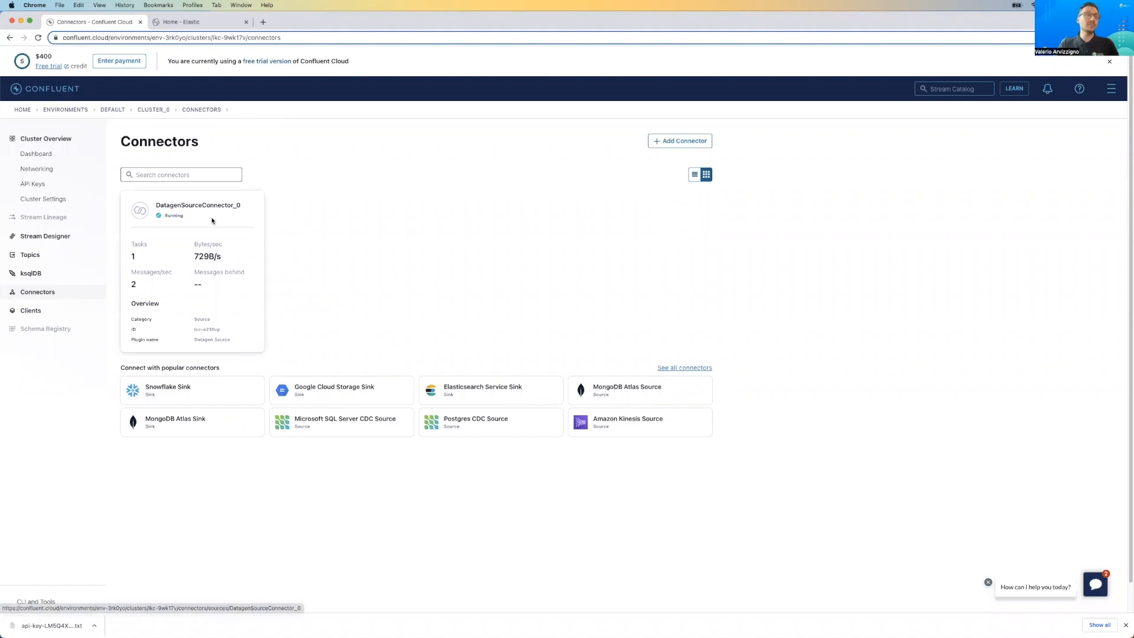
pyautogui.click(209, 211)
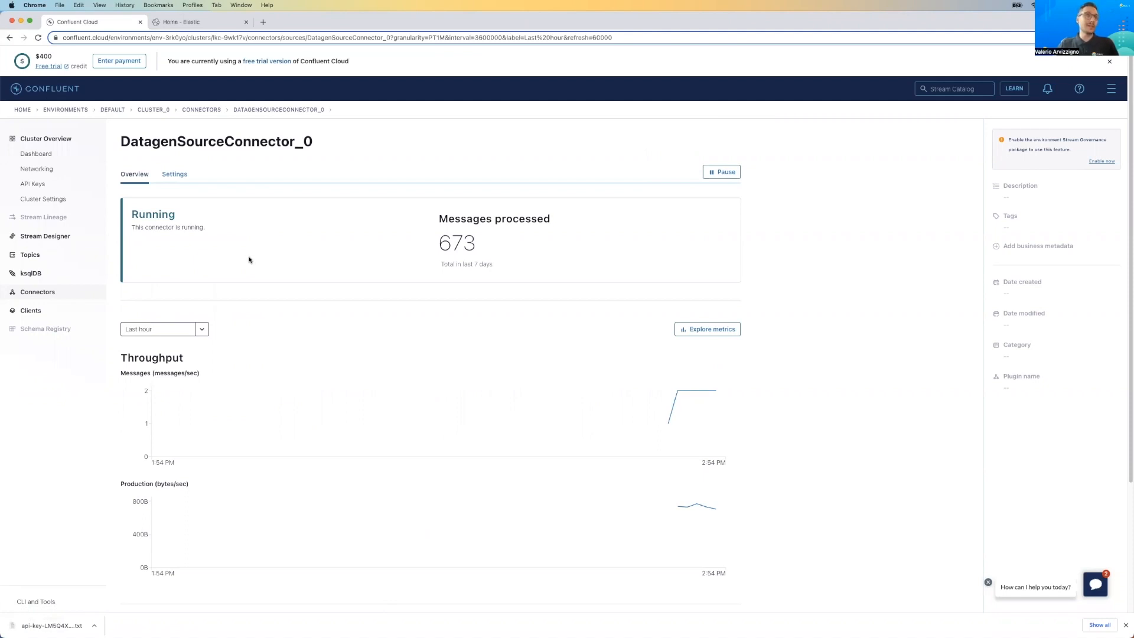
# Return to the cluster dashboard and start setting up an Elasticsearch Service Sink connector.
pyautogui.click(46, 154)
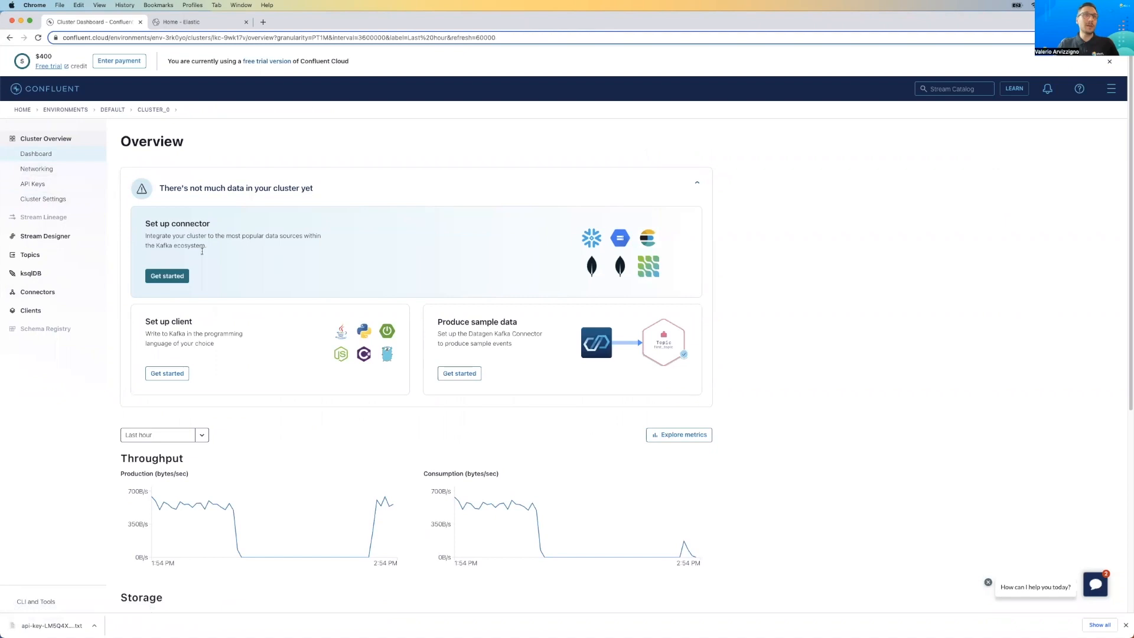
pyautogui.click(167, 277)
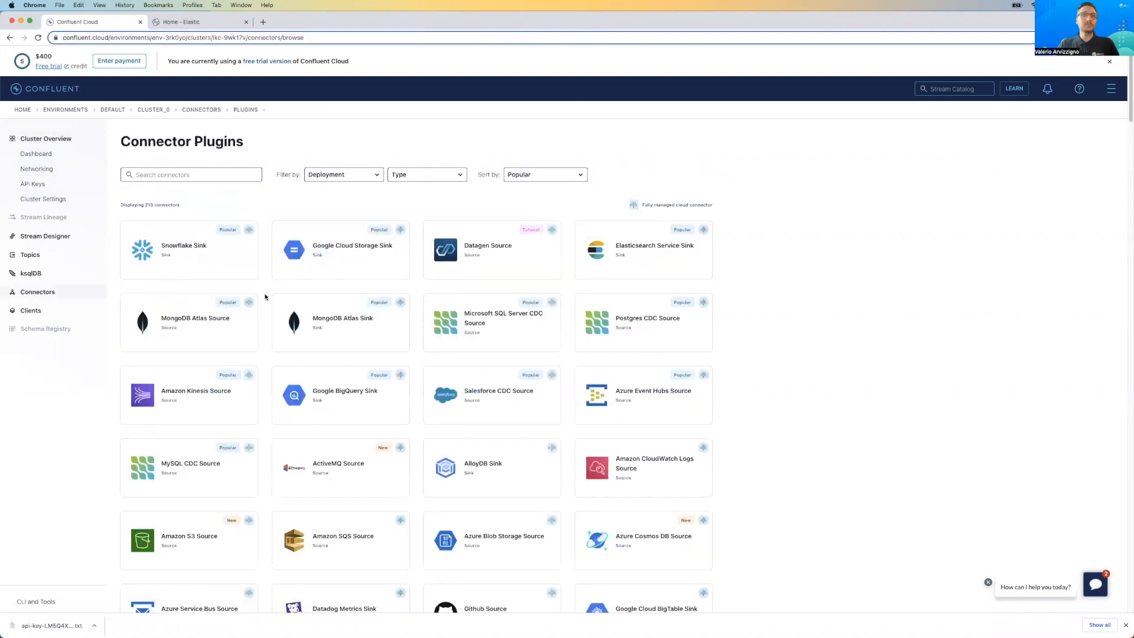
pyautogui.click(617, 261)
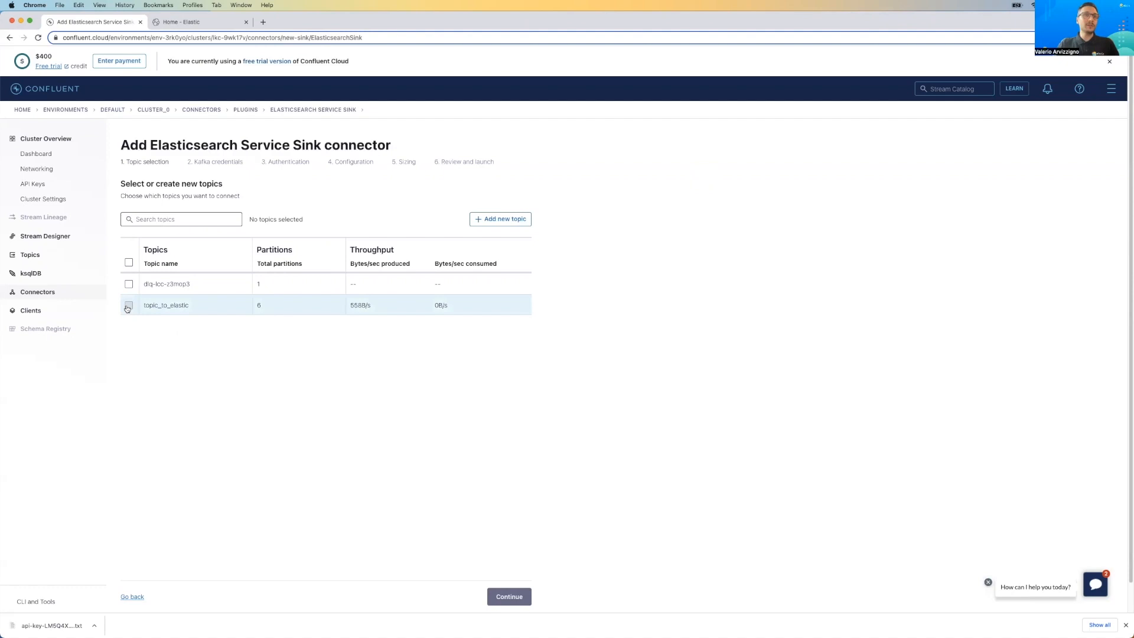
# Choose topic_to_elastic for the Elasticsearch sink connector and generate and download a global-access API key.
pyautogui.click(128, 305)
pyautogui.click(513, 599)
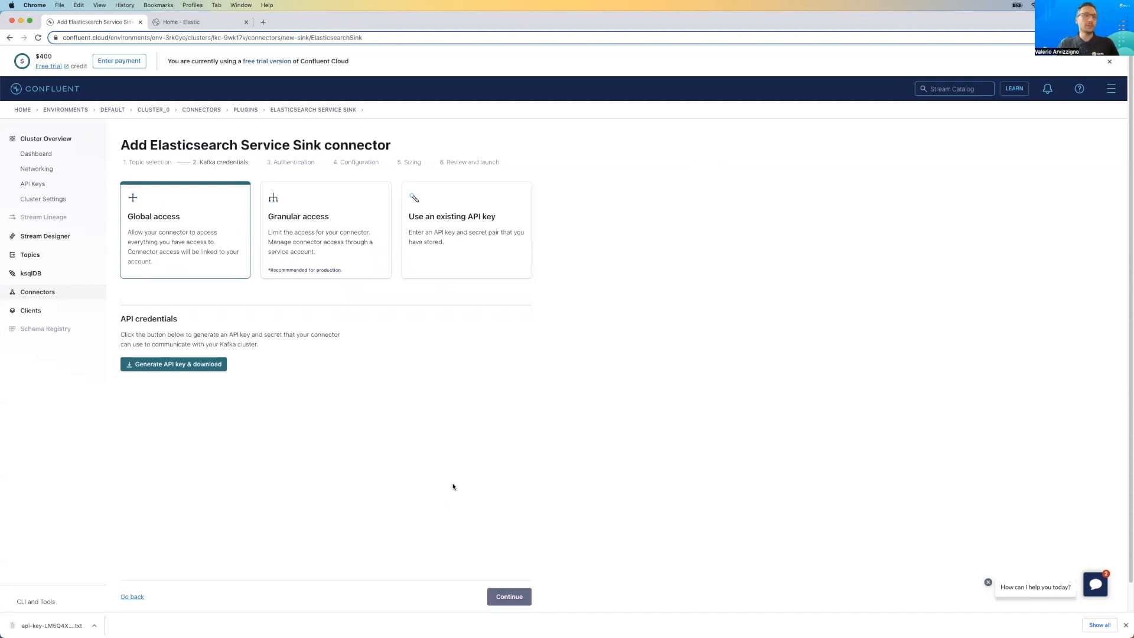
pyautogui.click(195, 365)
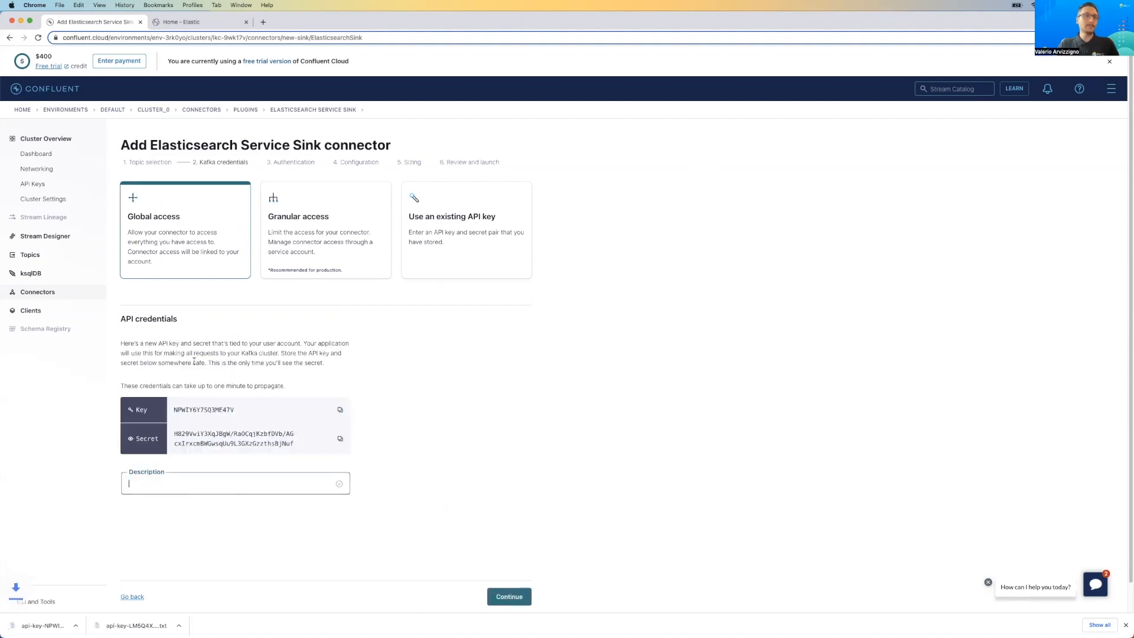
pyautogui.click(512, 597)
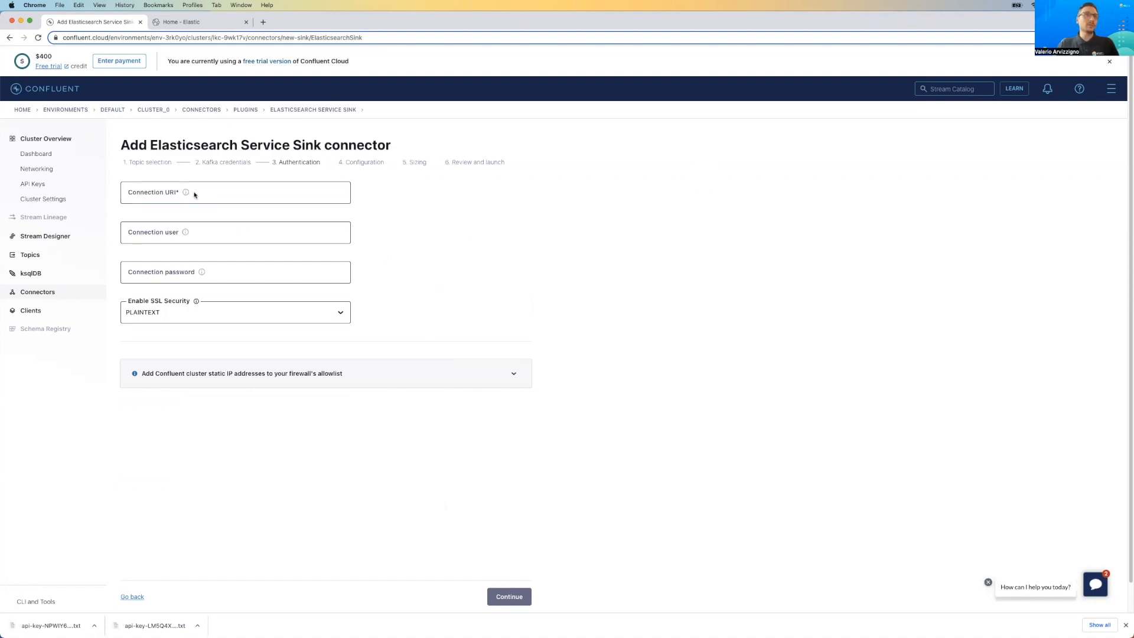
# Copy the deployment's address from the Elastic page and paste it as the sink connector's Connection URI.
pyautogui.click(191, 24)
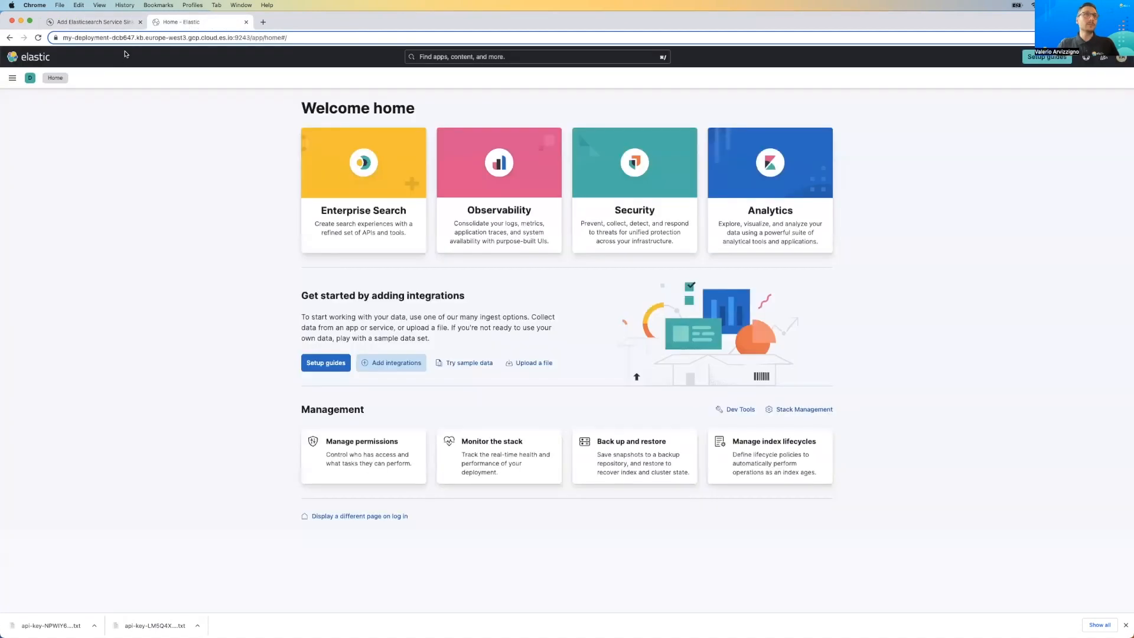
pyautogui.moveTo(64, 38); pyautogui.dragTo(234, 38)
pyautogui.press('super+c')
pyautogui.click(107, 24)
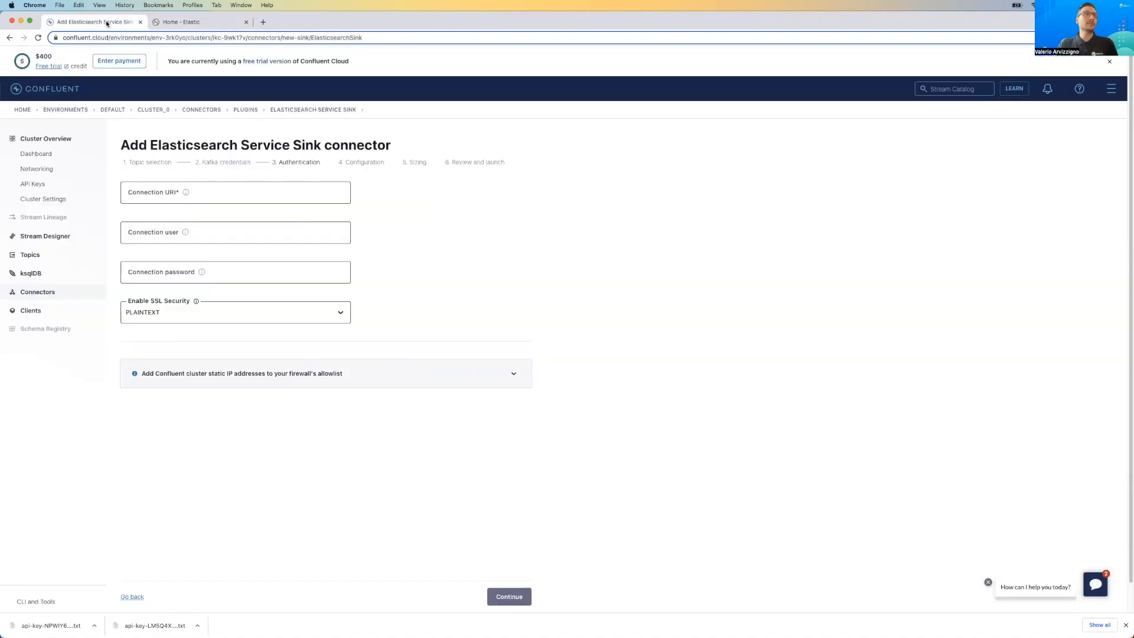
pyautogui.click(202, 193)
pyautogui.press('super+v')
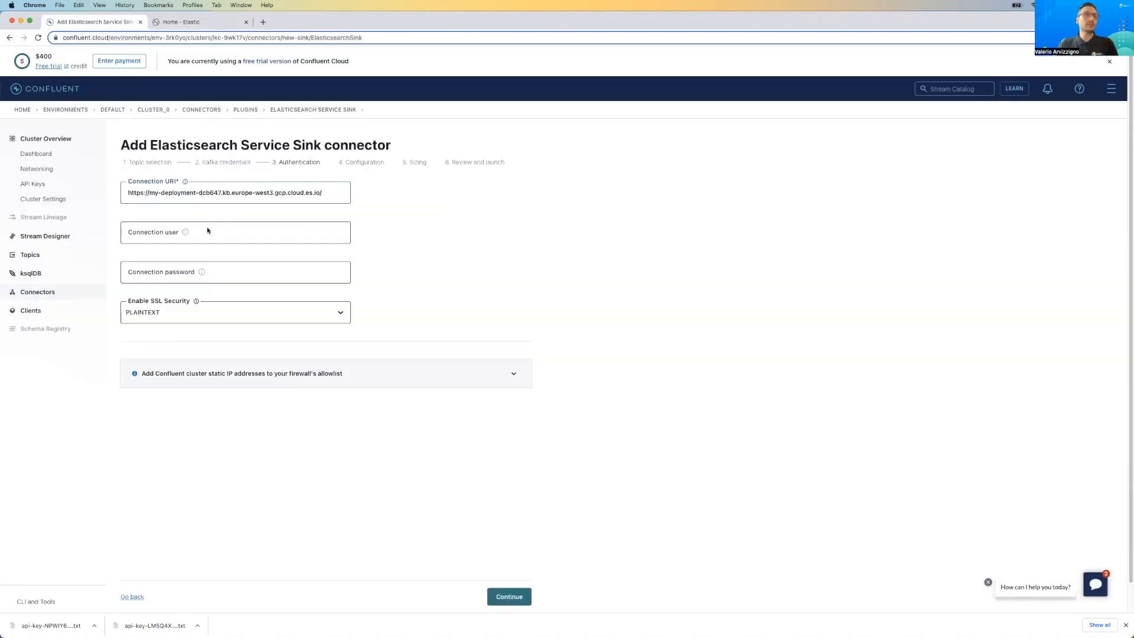
# Set the connection user to elastic, paste the connection password from its stored location, and continue to the configuration stage.
pyautogui.click(205, 236)
pyautogui.write('elastic')
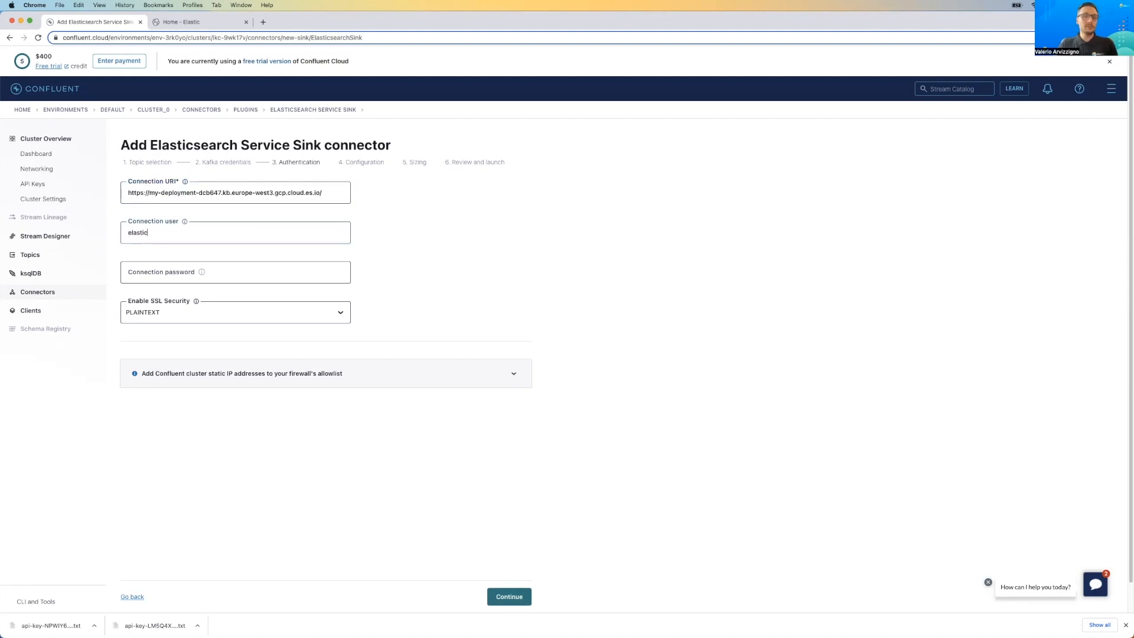
pyautogui.press('super+Tab')
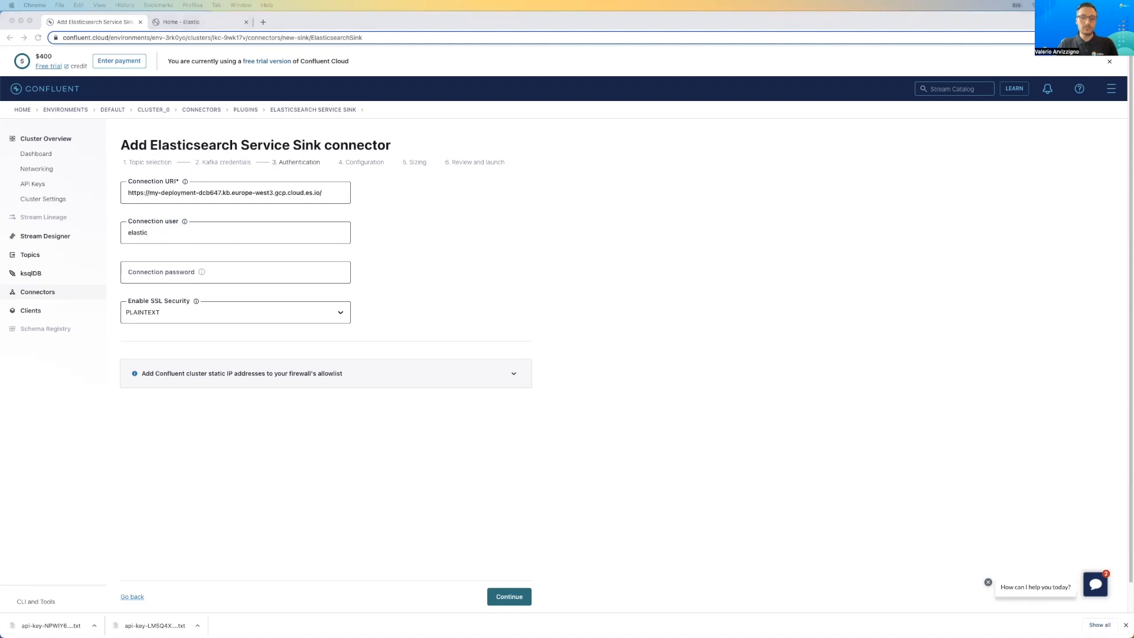
pyautogui.press('super+Tab')
pyautogui.click(505, 596)
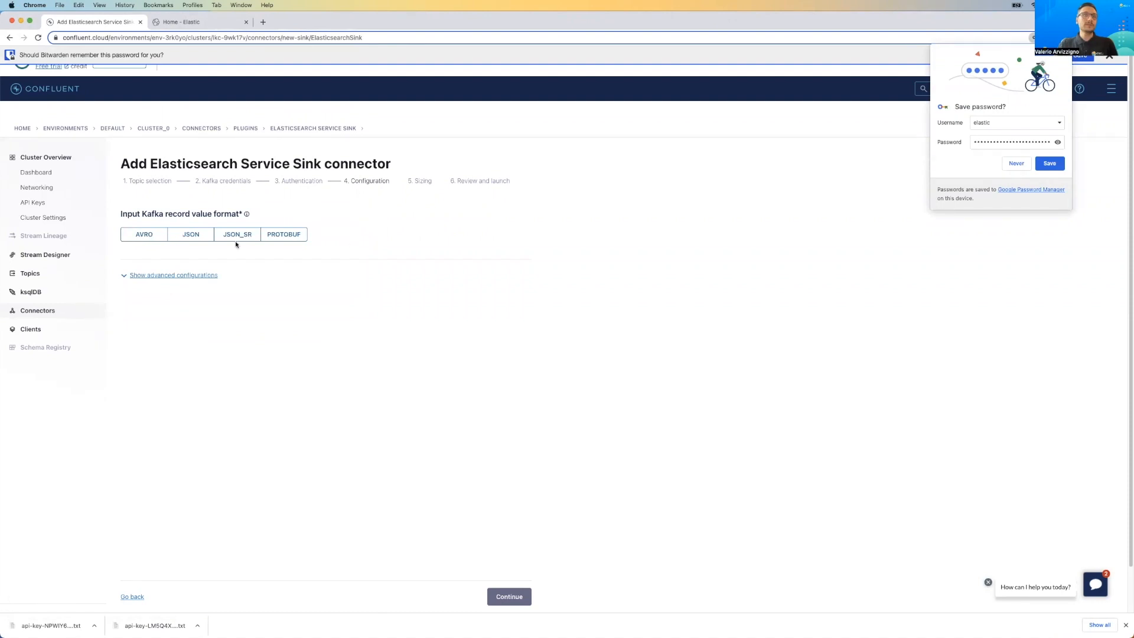
# Set the input Kafka record value format to JSON and choose the Schema ignore option in the advanced configurations.
pyautogui.click(192, 239)
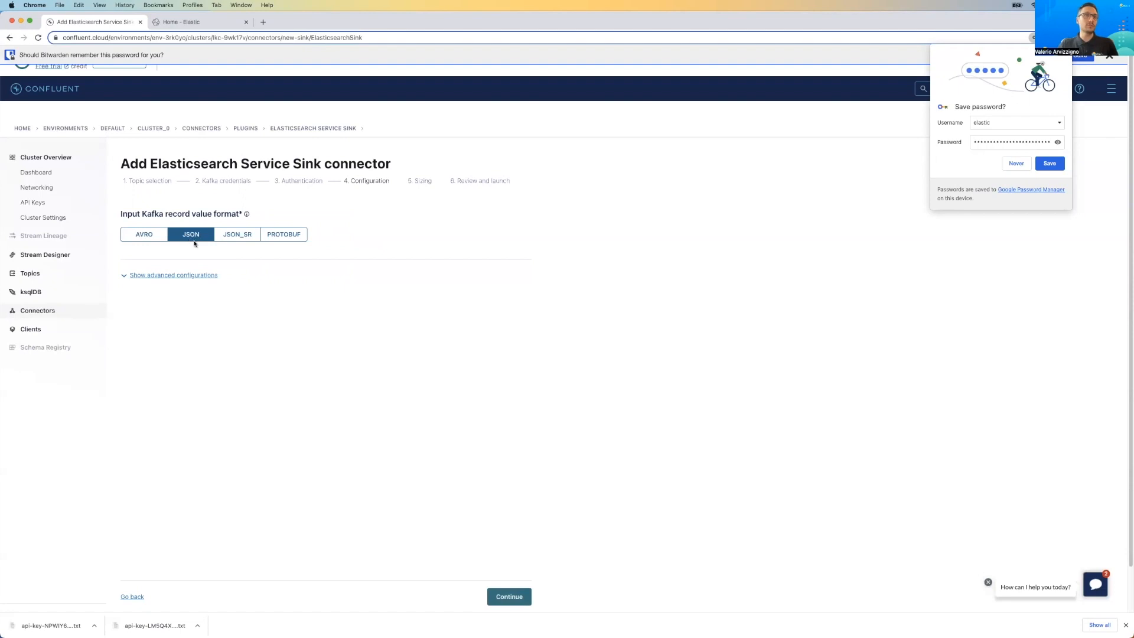
pyautogui.click(153, 276)
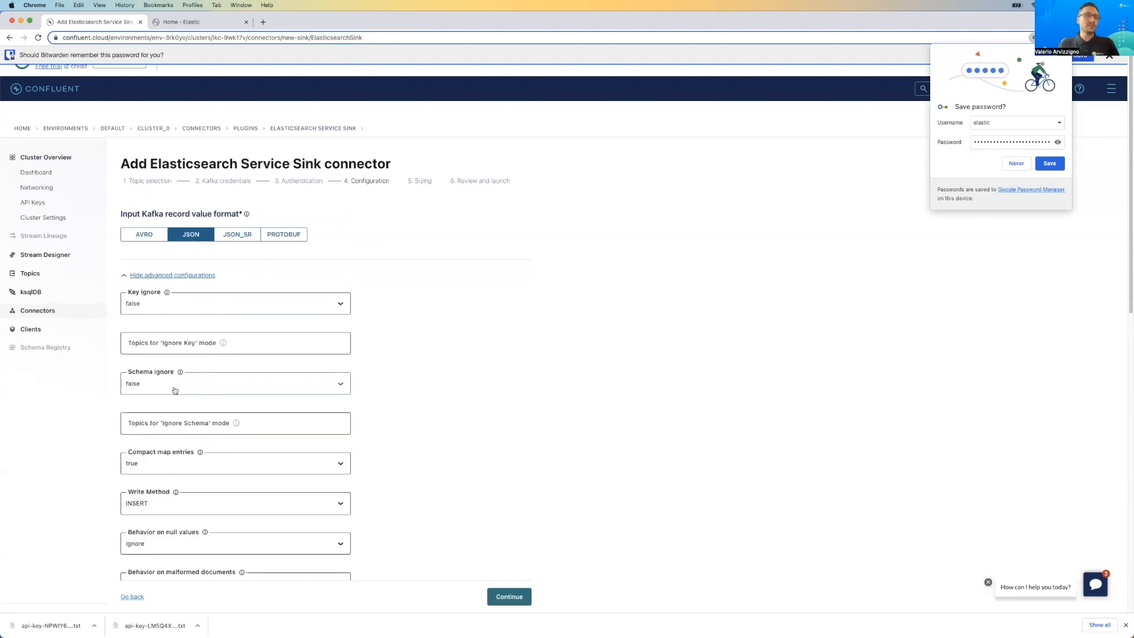
pyautogui.click(147, 385)
pyautogui.click(147, 422)
pyautogui.click(509, 598)
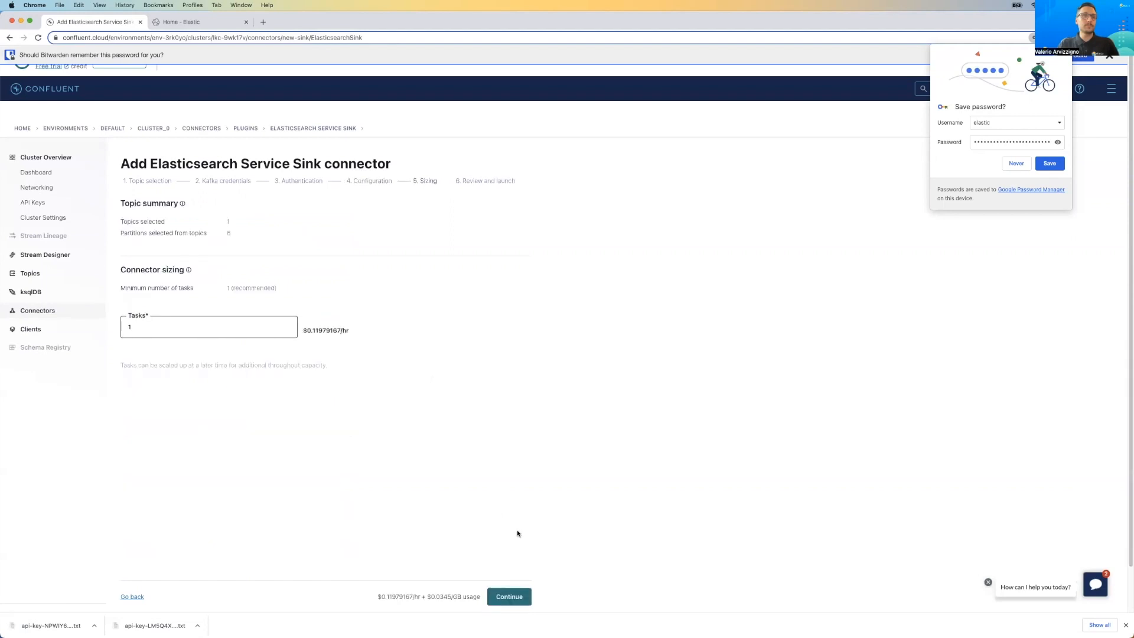
# Launch the Elasticsearch sink connector with the default sizing and name, and open its overview.
pyautogui.click(508, 598)
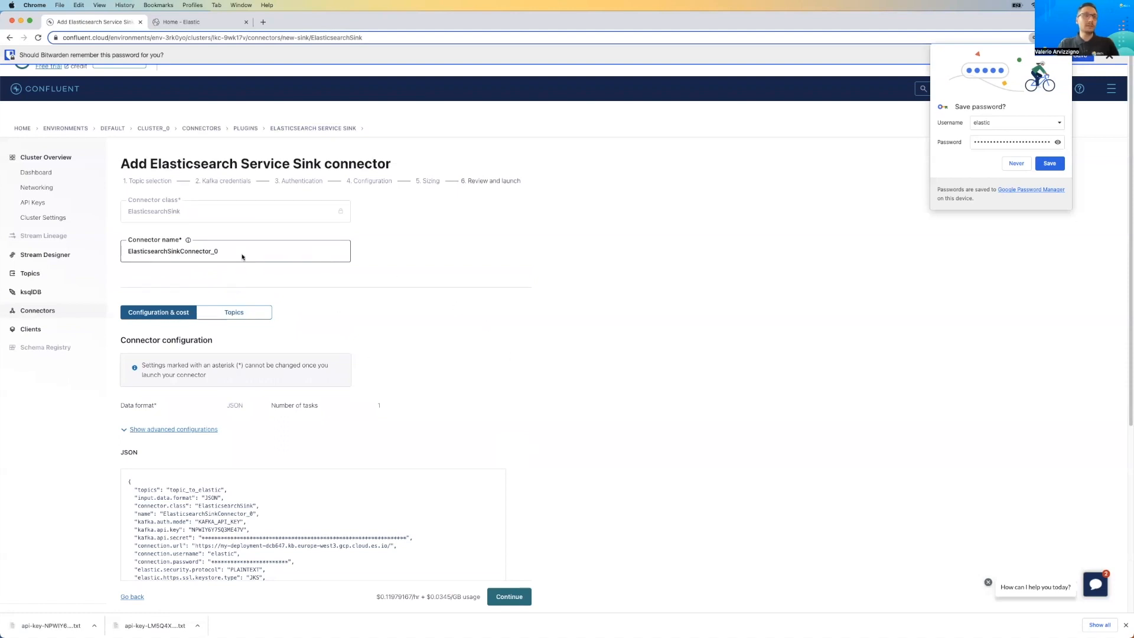
pyautogui.click(516, 599)
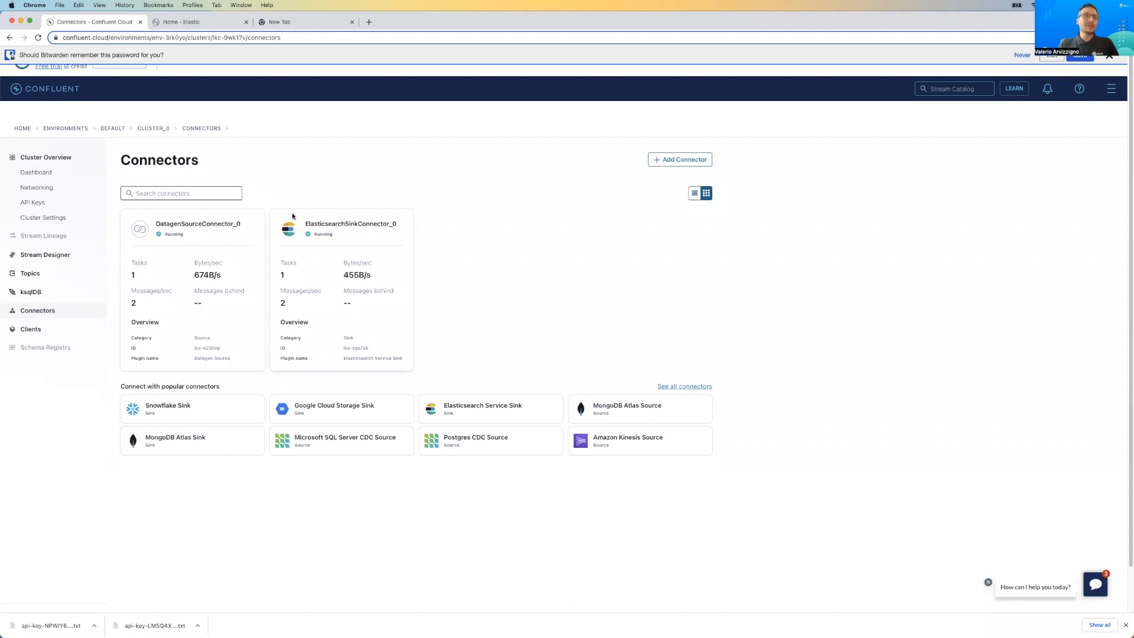
pyautogui.click(328, 226)
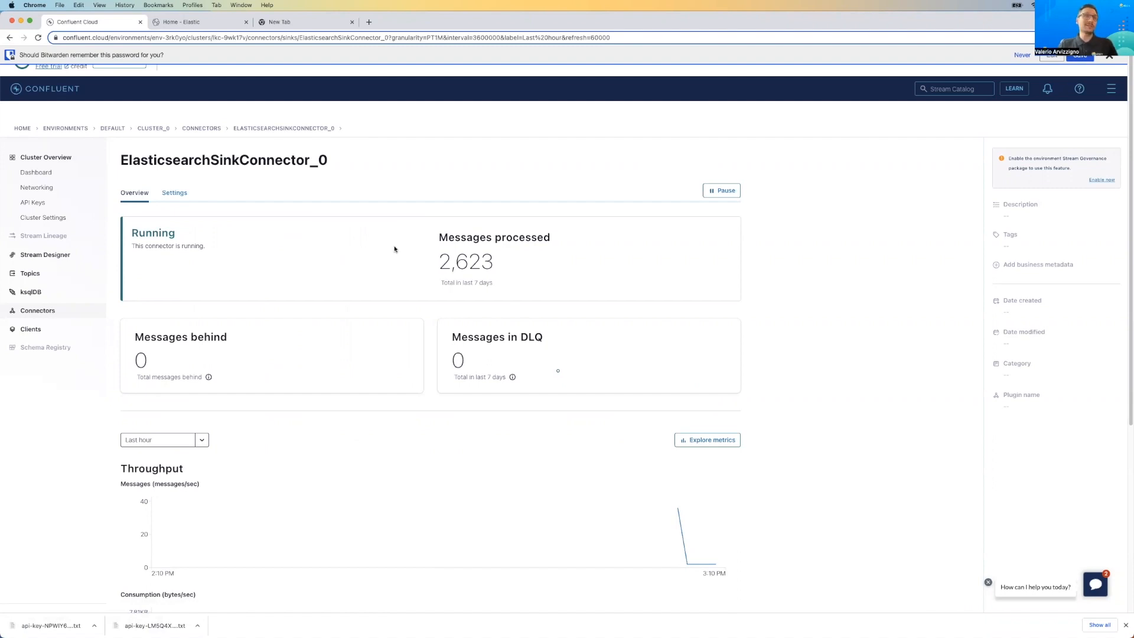
# Switch to Elastic and browse the documents of the topic_to_elastic index in the Enterprise Search content.
pyautogui.click(199, 23)
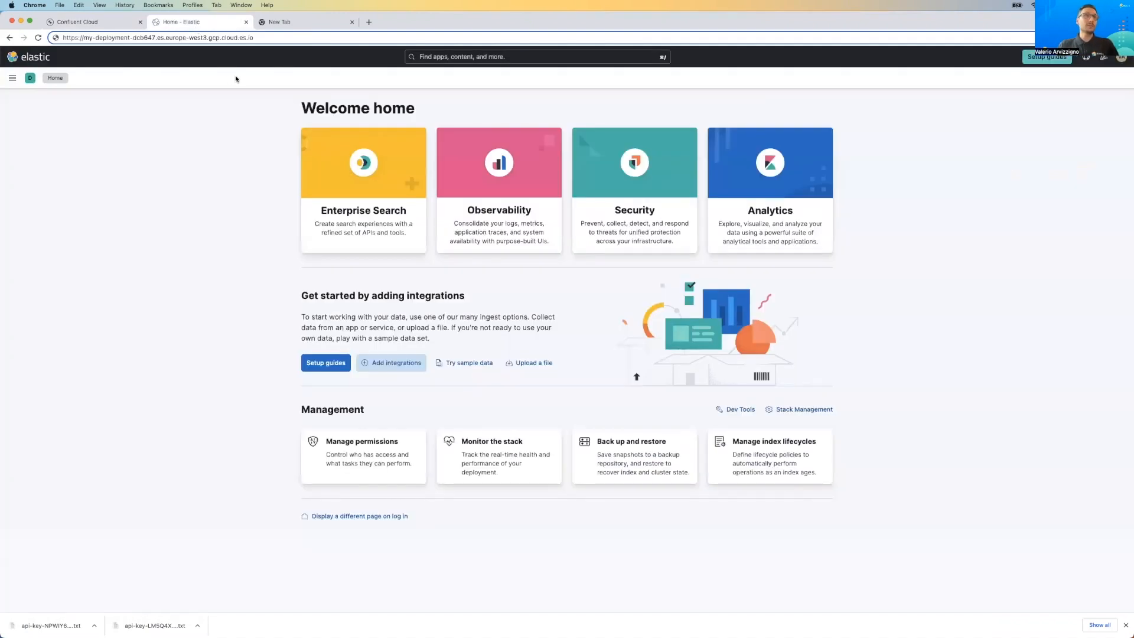
pyautogui.click(11, 82)
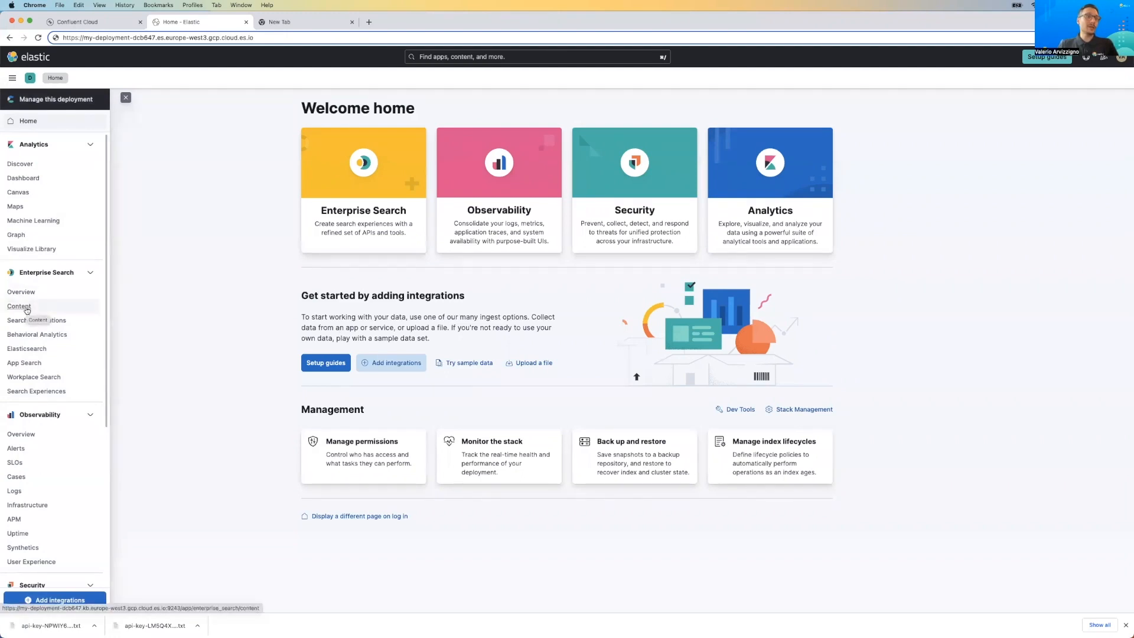
pyautogui.click(26, 310)
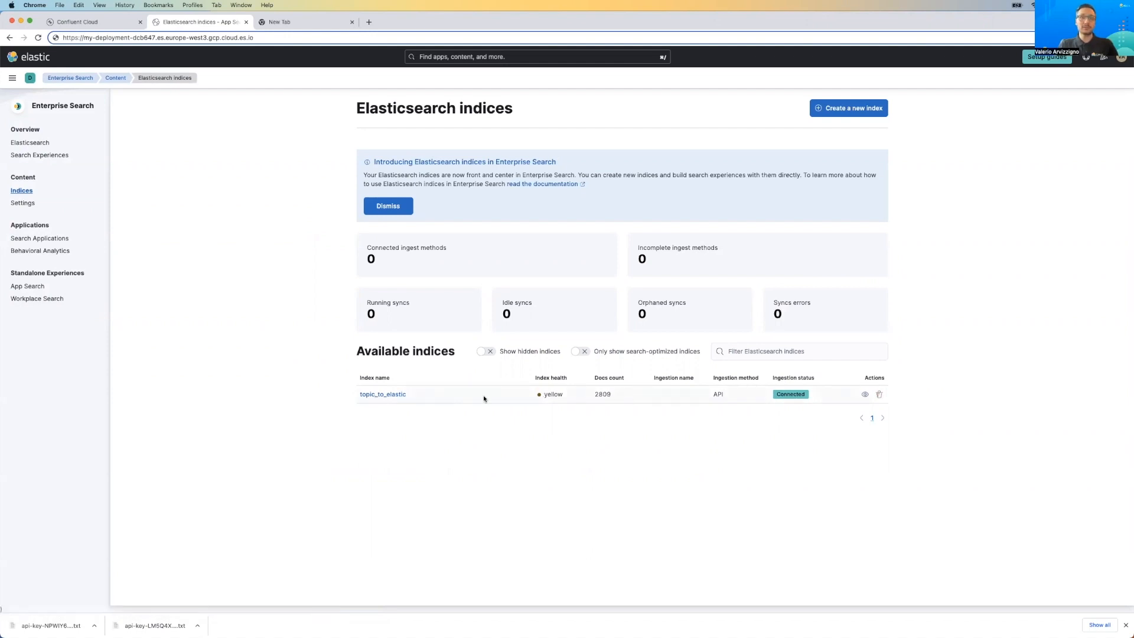
pyautogui.click(385, 396)
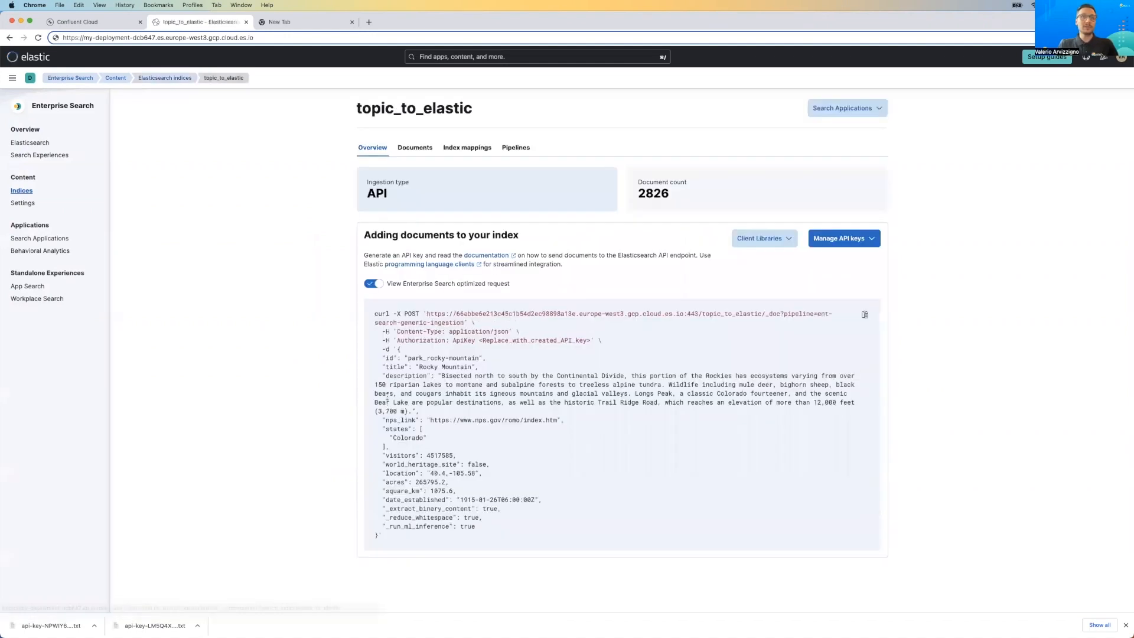
pyautogui.click(427, 149)
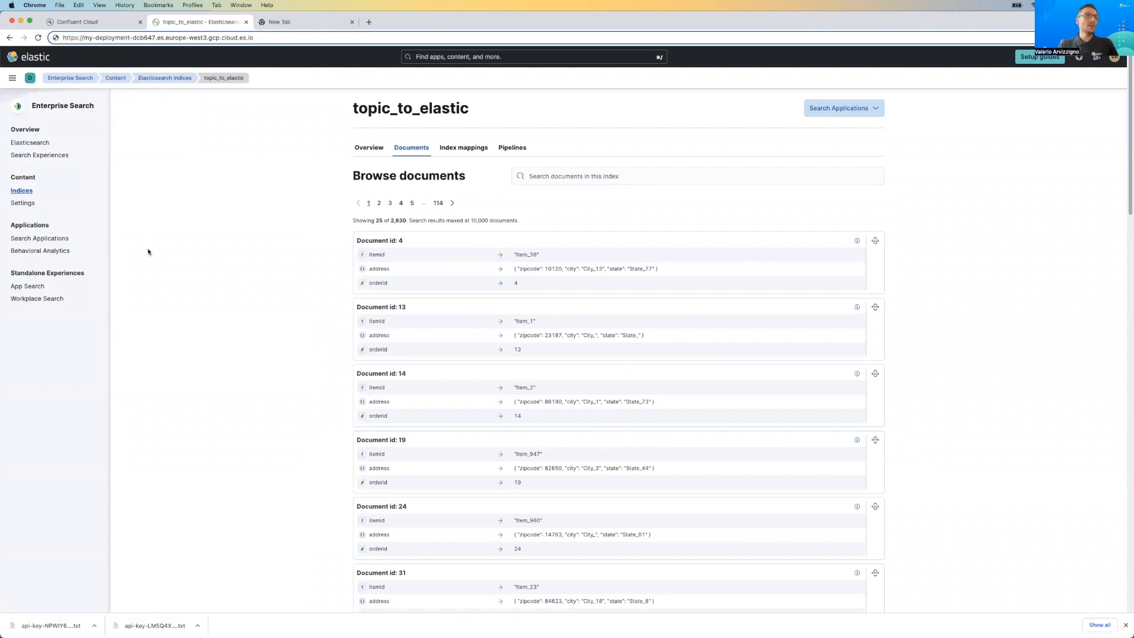
# From the Analytics Dashboard area, create and save a data view named Orders_from_Confluent with the index pattern topic_to_elastic*.
pyautogui.click(12, 79)
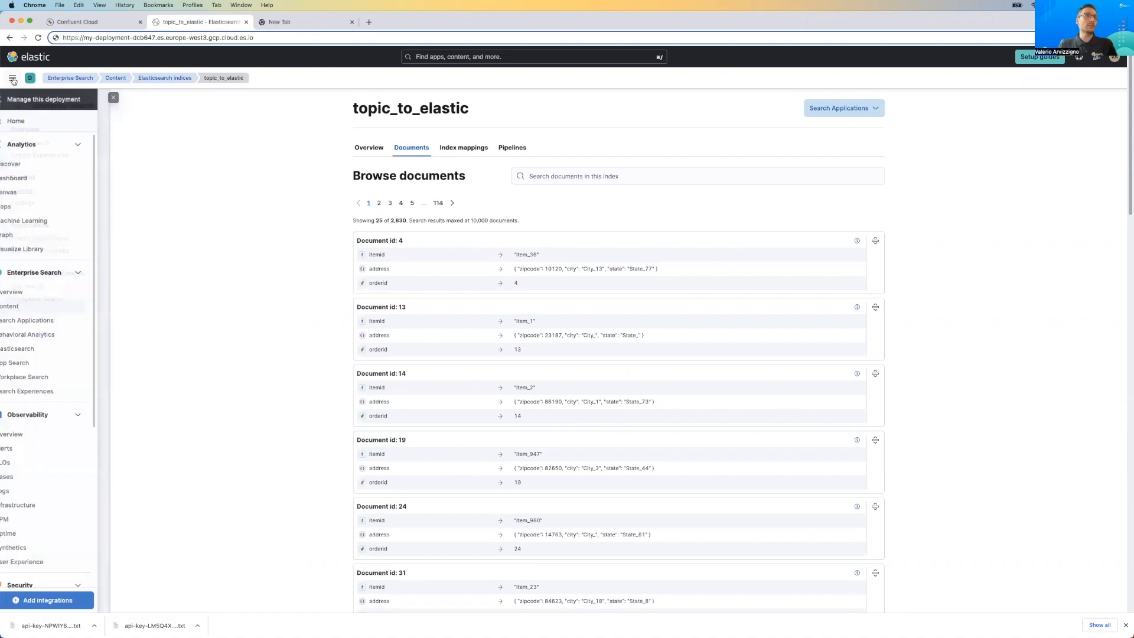
pyautogui.click(34, 183)
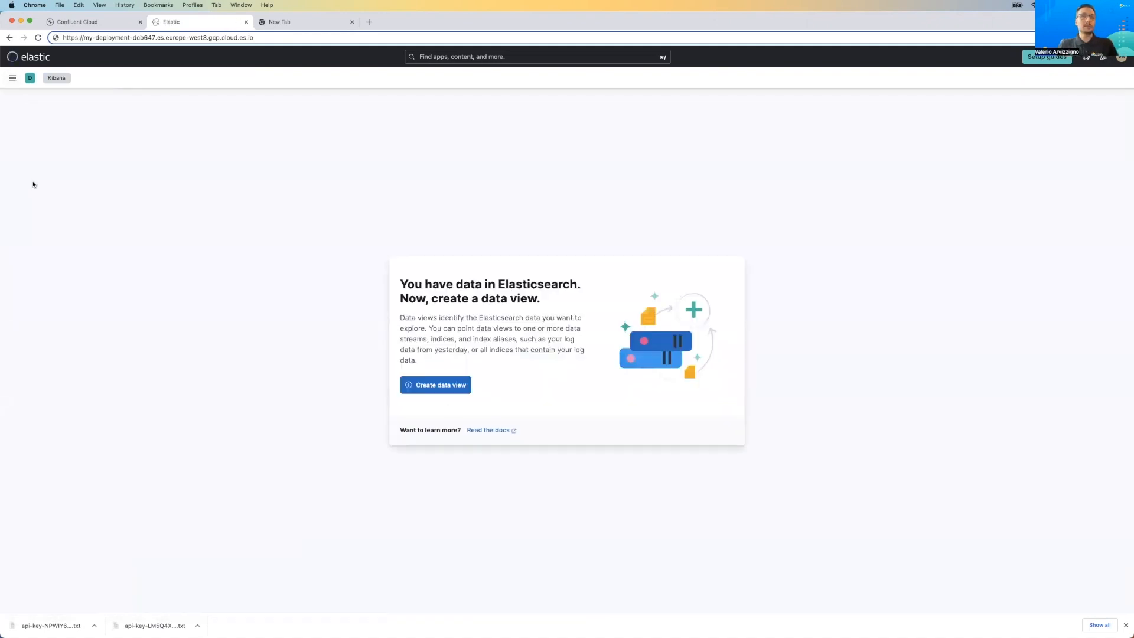
pyautogui.click(430, 387)
pyautogui.click(336, 141)
pyautogui.write('Orders')
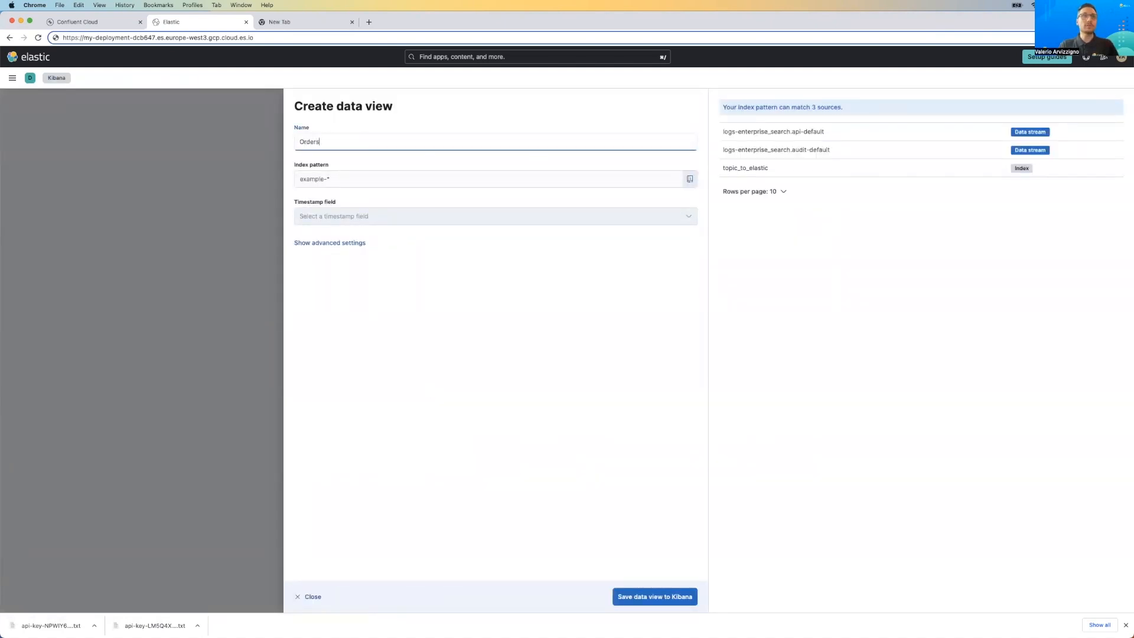
pyautogui.write('_from_Confluent')
pyautogui.click(525, 183)
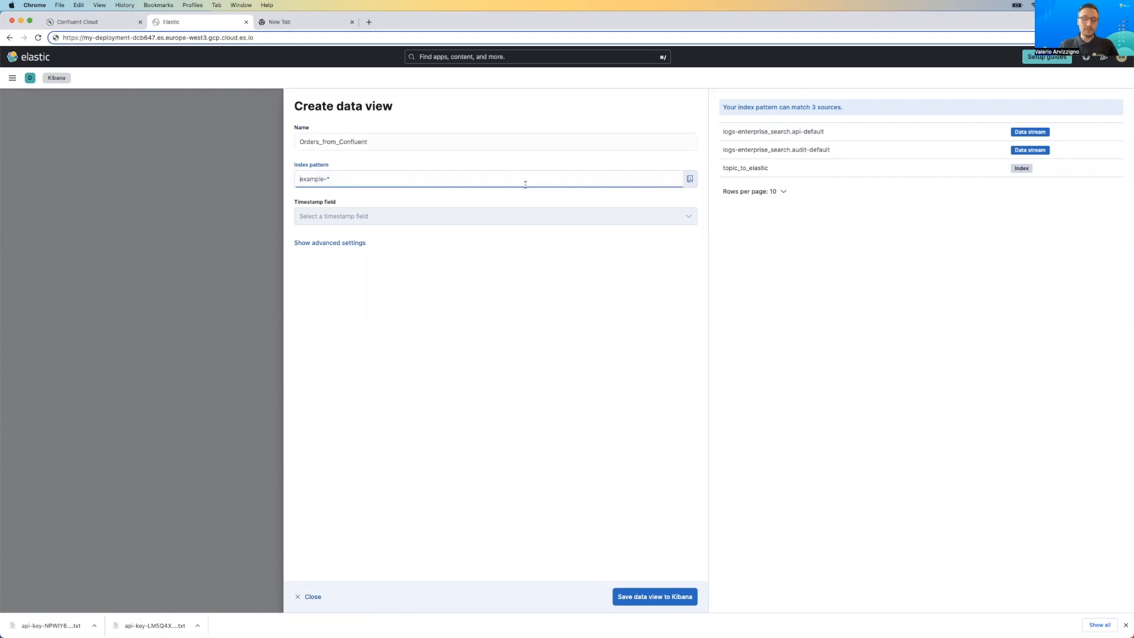
pyautogui.write('topic_to_elastic*')
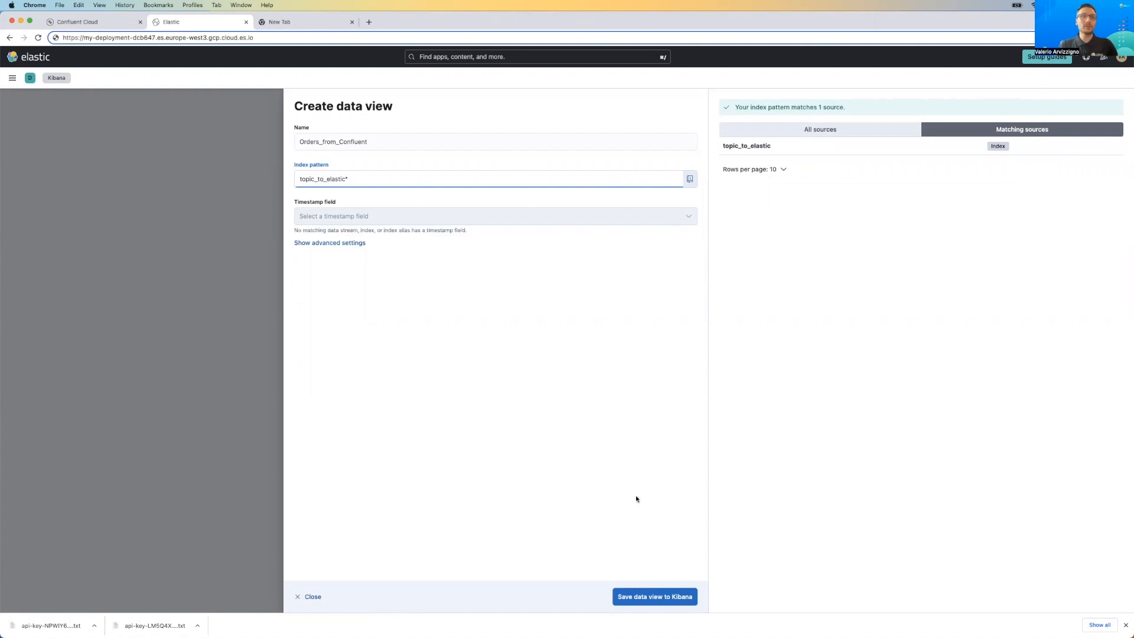
pyautogui.click(656, 598)
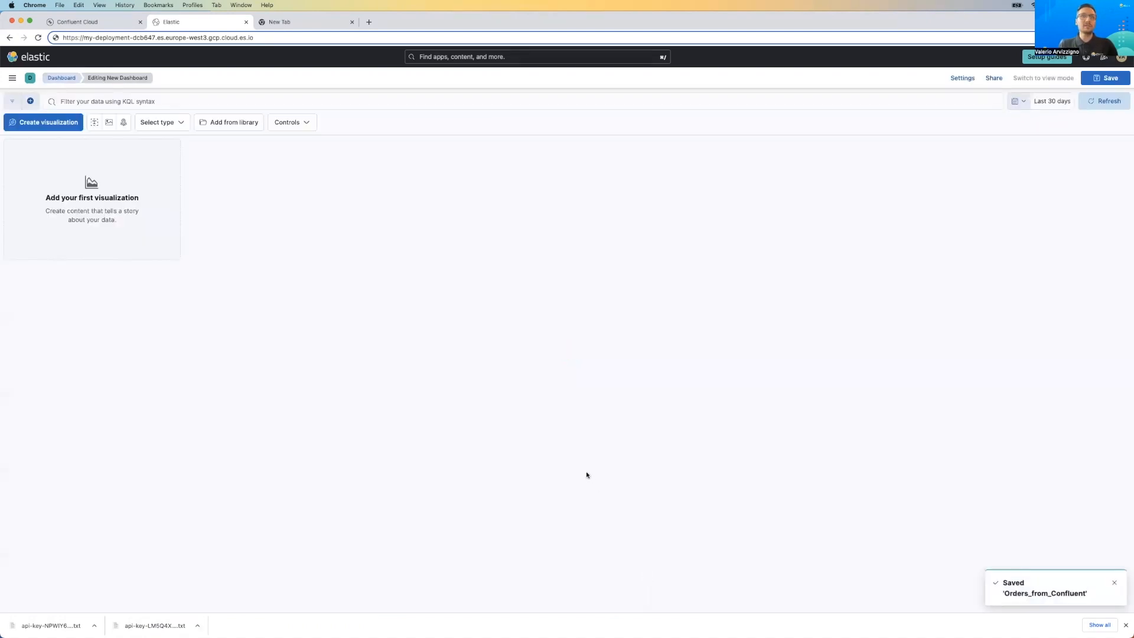
# Create a Bar vertical stacked visualization of record counts by address.state.keyword, broken down by itemid.keyword.
pyautogui.click(57, 123)
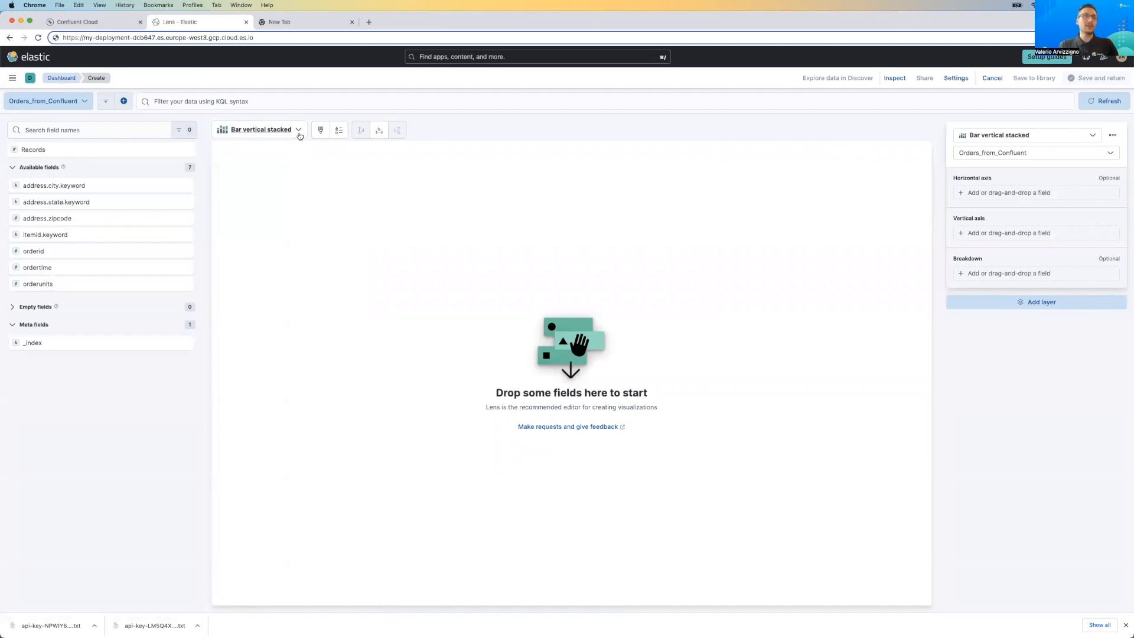
pyautogui.click(299, 133)
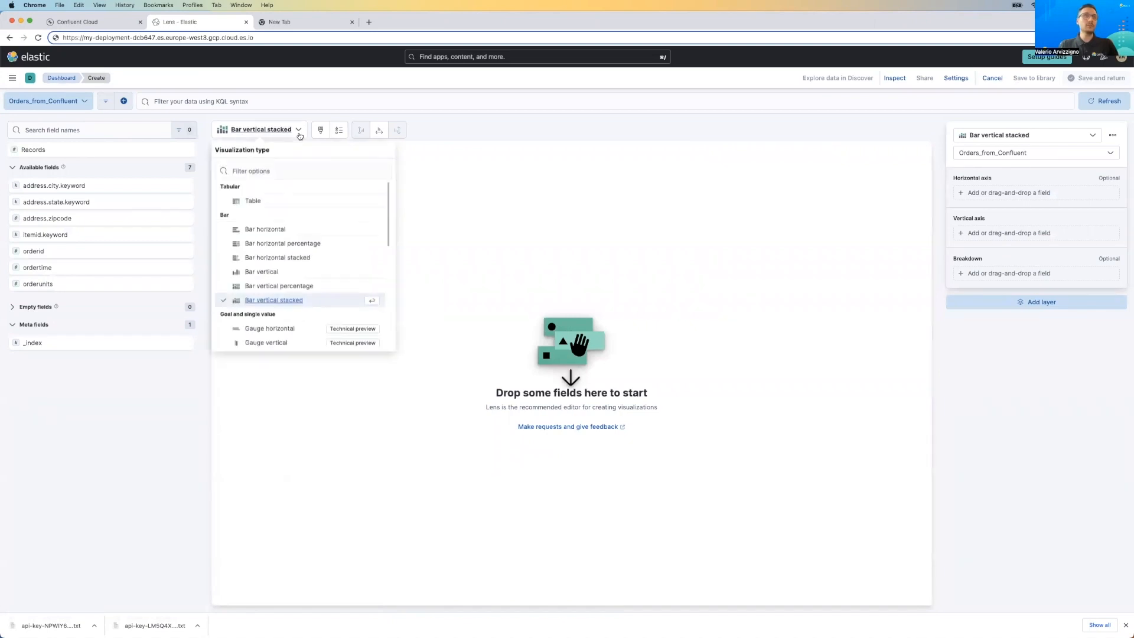
pyautogui.click(286, 303)
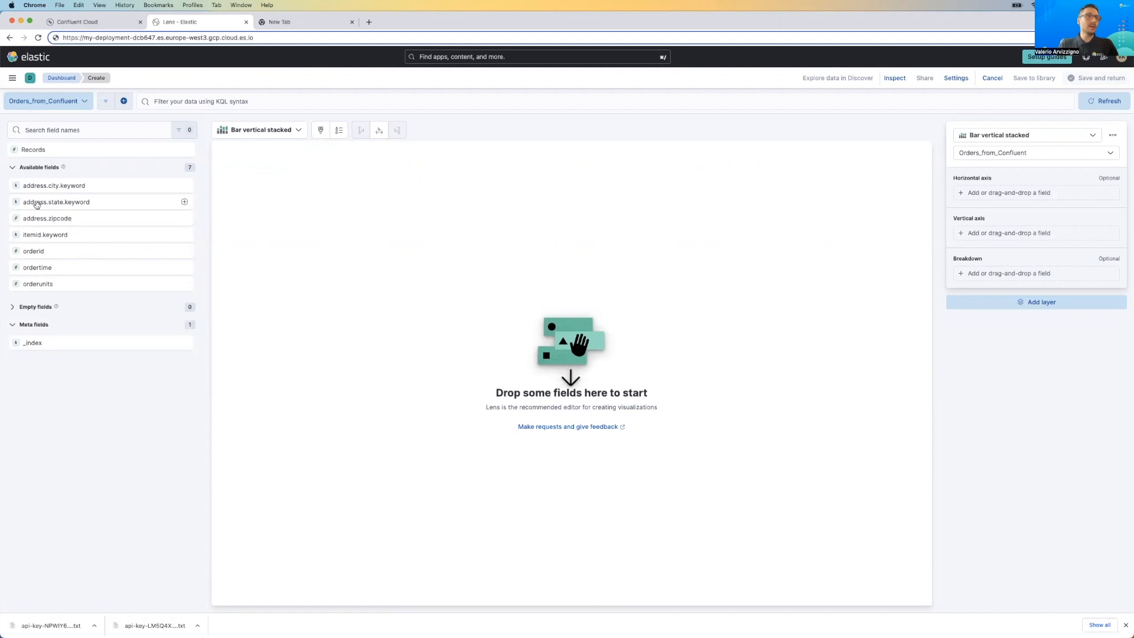
pyautogui.moveTo(32, 202); pyautogui.dragTo(410, 257)
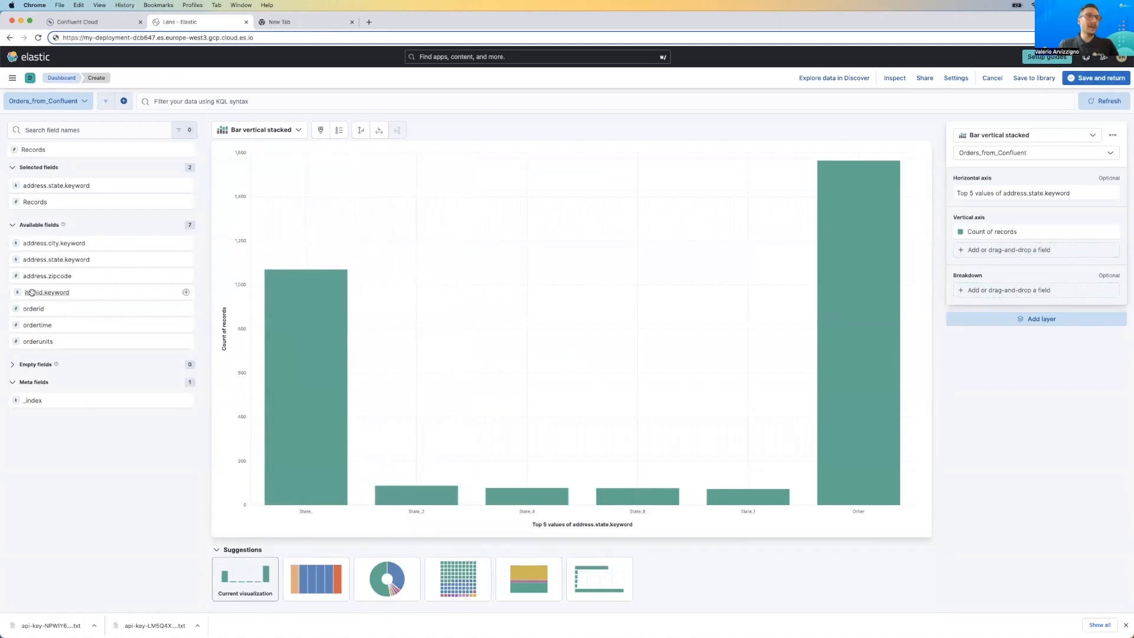
pyautogui.moveTo(32, 293); pyautogui.dragTo(610, 316)
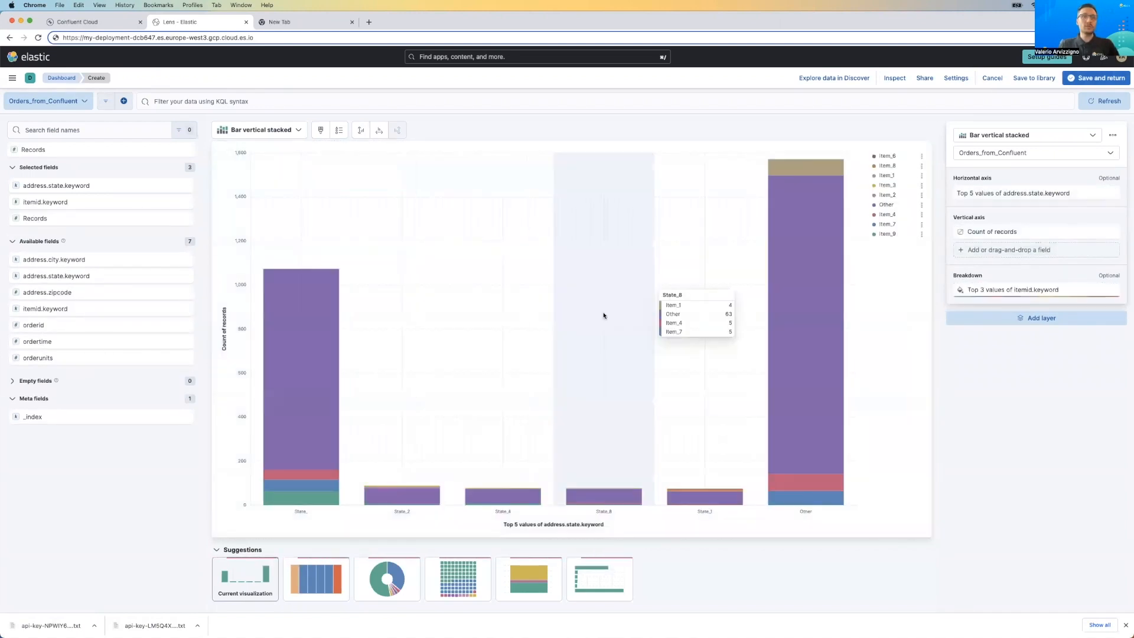